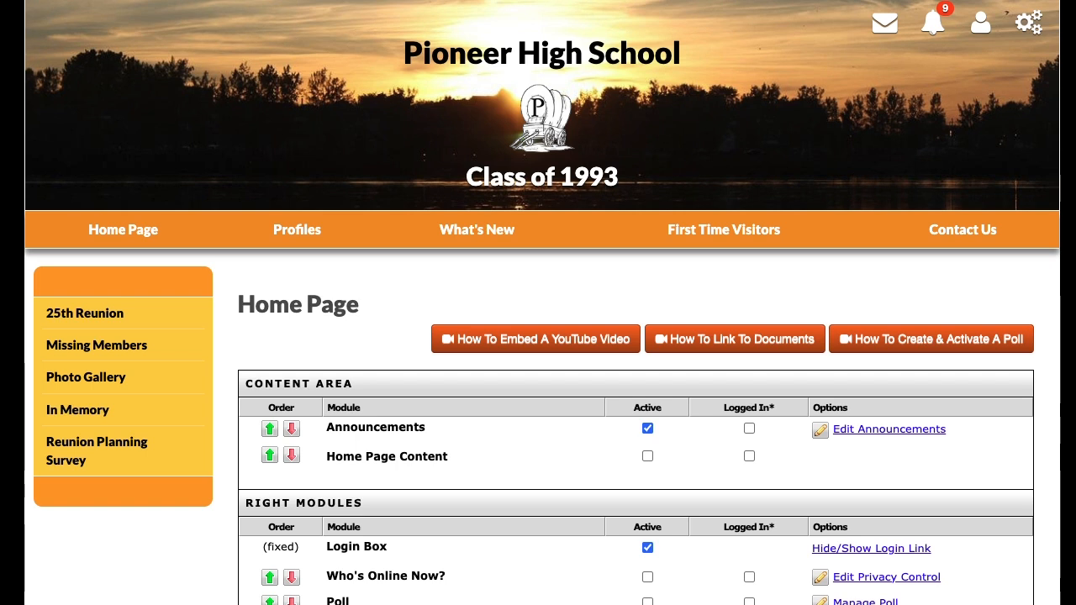
Open the Home Page for editing from the Edit Site Pages list.
scroll(447, 263, down, 1)
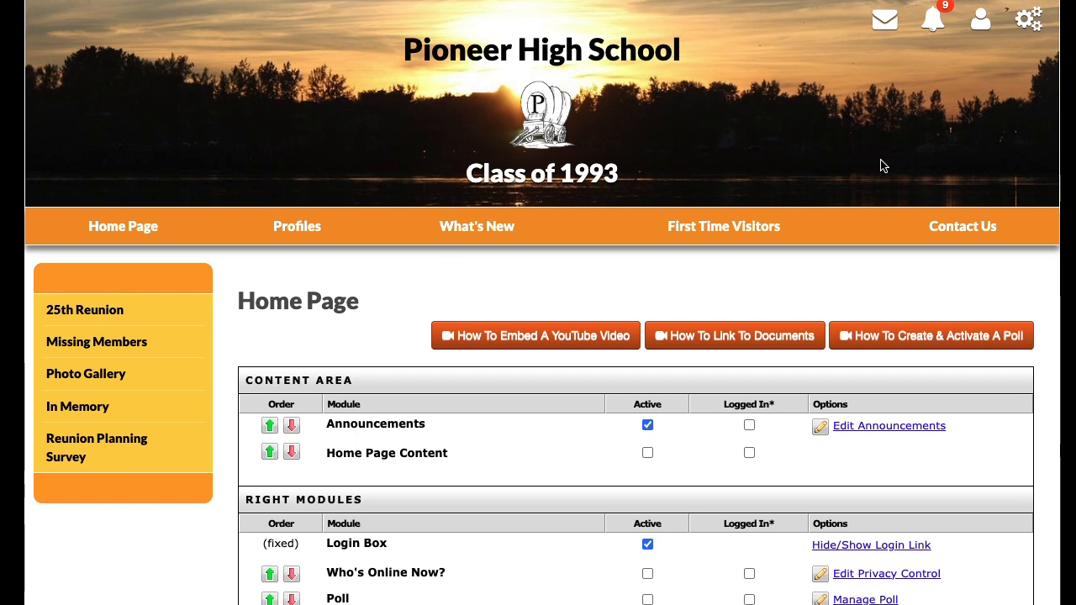
click(1027, 18)
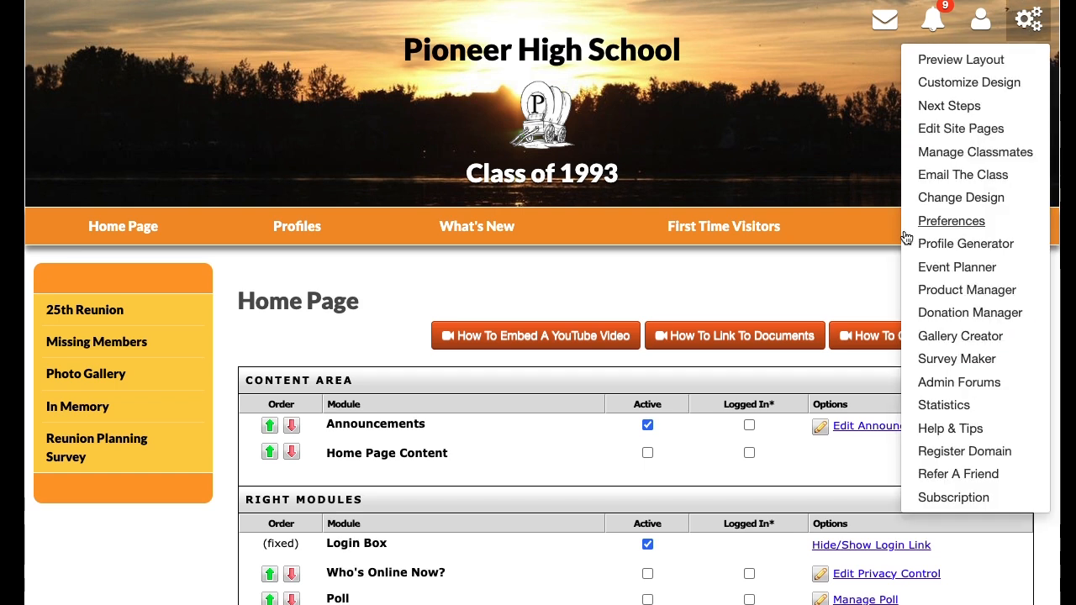
click(934, 131)
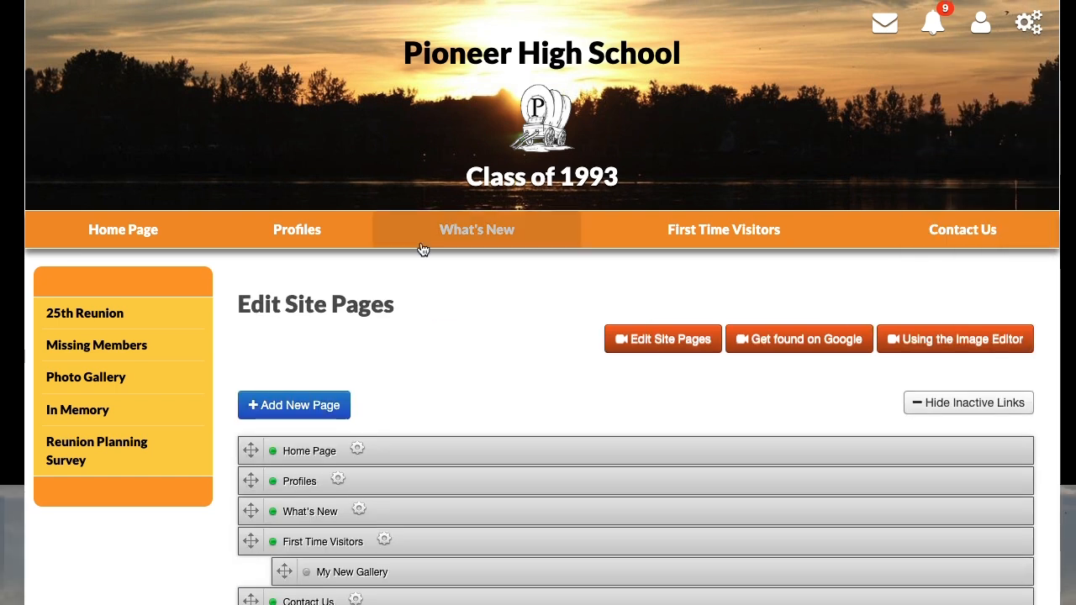
scroll(521, 251, down, 4)
scroll(524, 254, up, 1)
scroll(524, 254, up, 1)
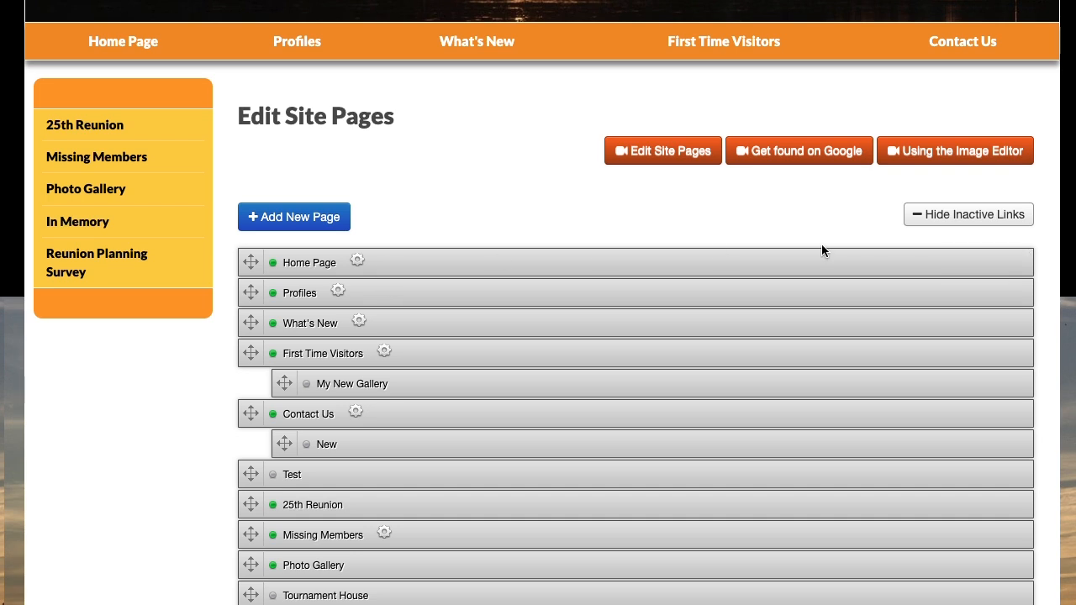
click(946, 262)
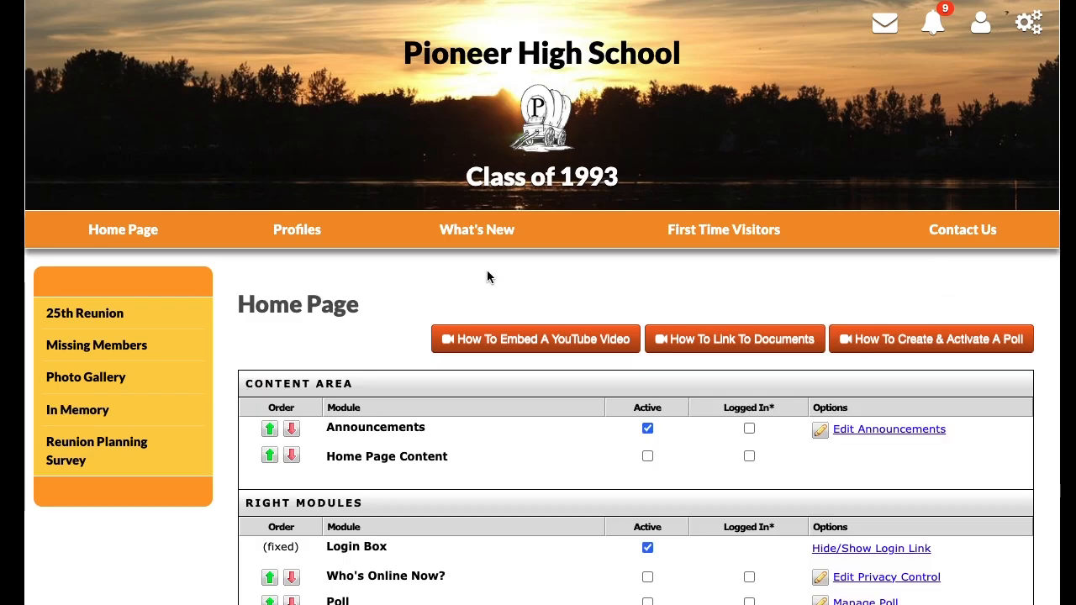
Examine the File Vault Space storage line above the Home Page Content editor.
scroll(487, 270, down, 9)
scroll(488, 272, down, 5)
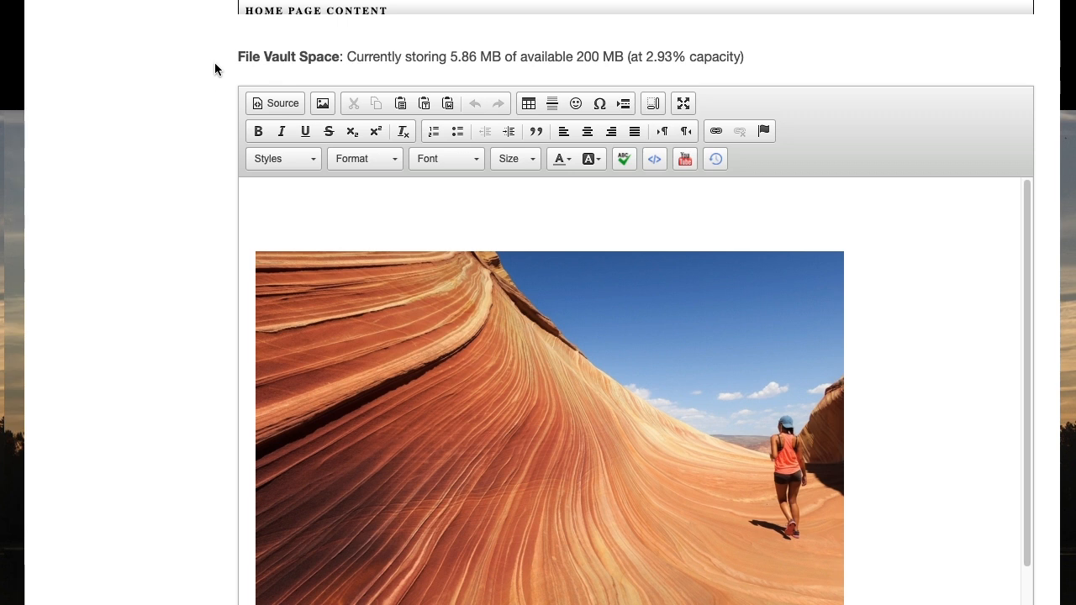
drag(235, 53, 731, 71)
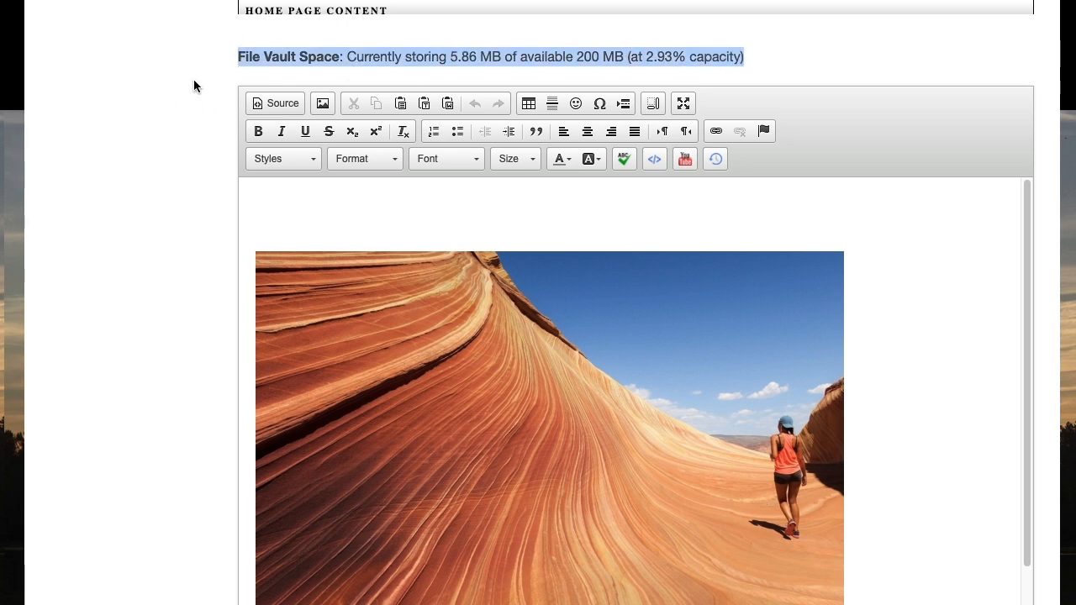
click(179, 116)
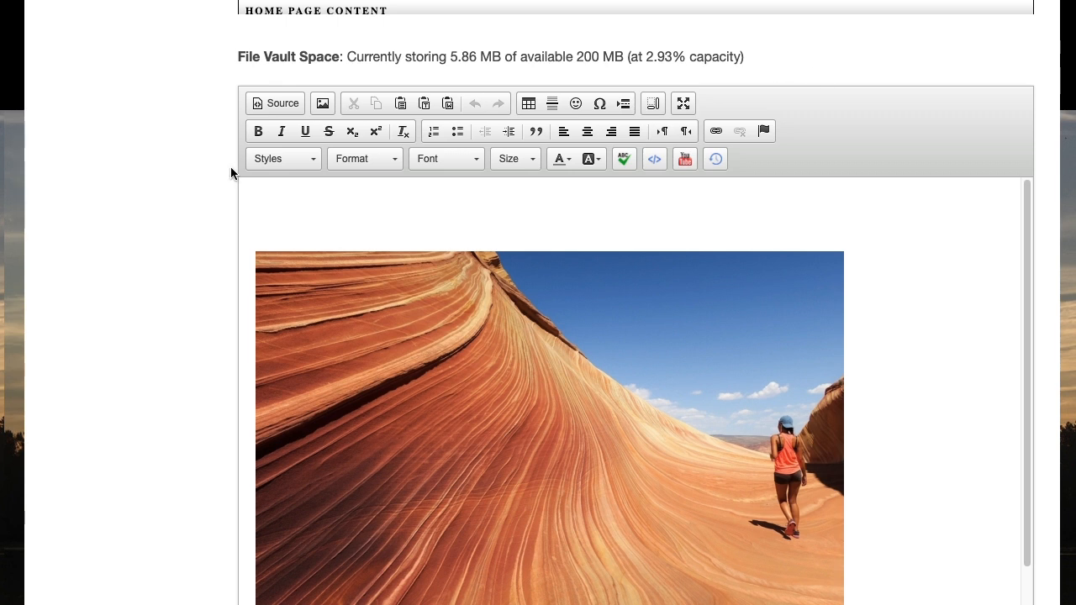
Add the text "Link" on the blank line below the canyon image.
scroll(617, 305, down, 2)
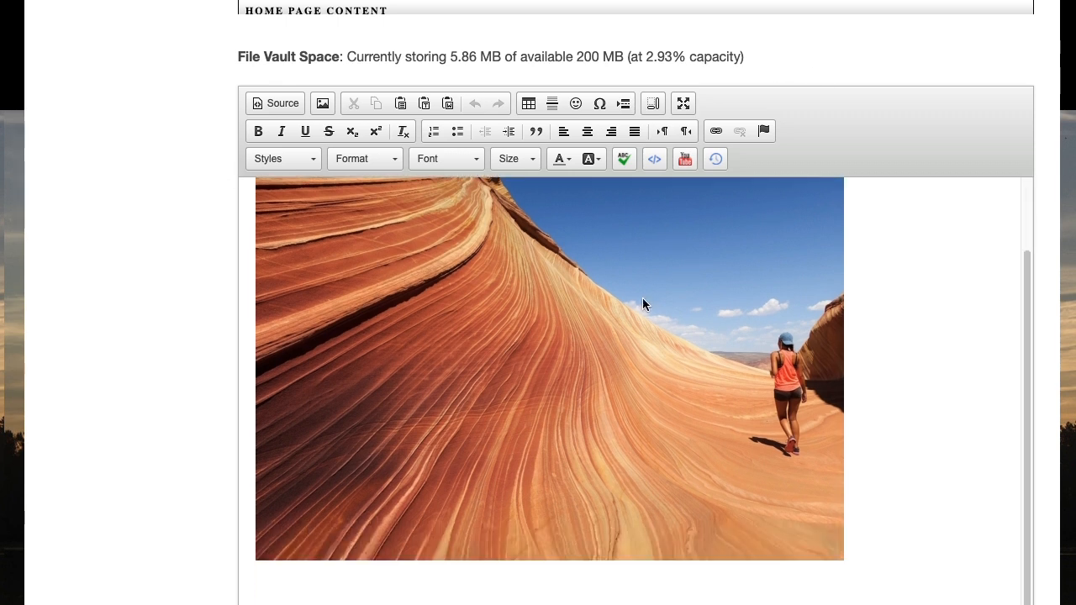
click(322, 569)
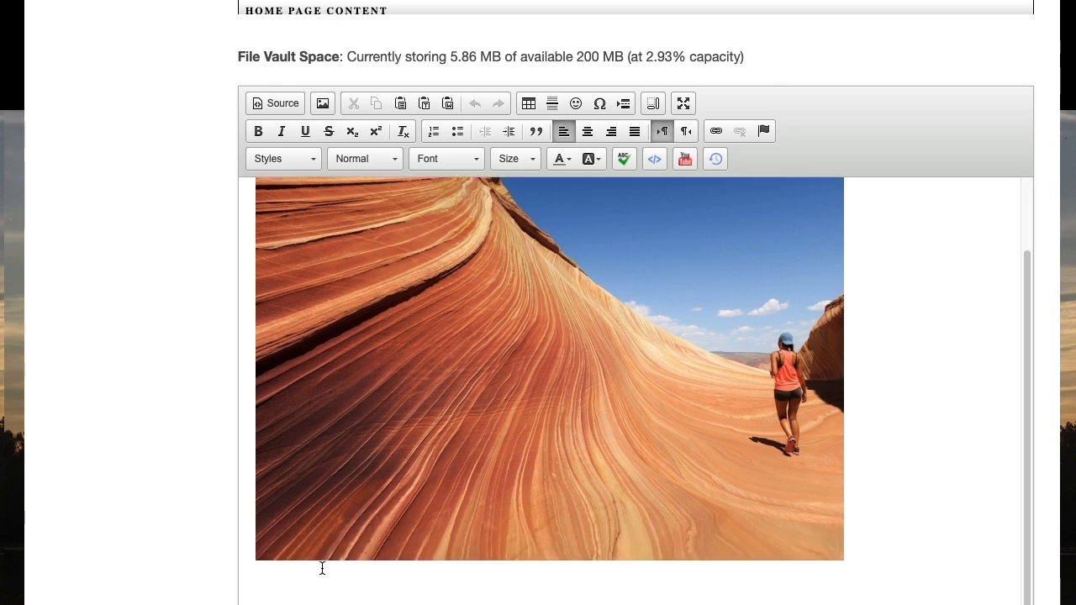
text(Link)
scroll(473, 417, down, 1)
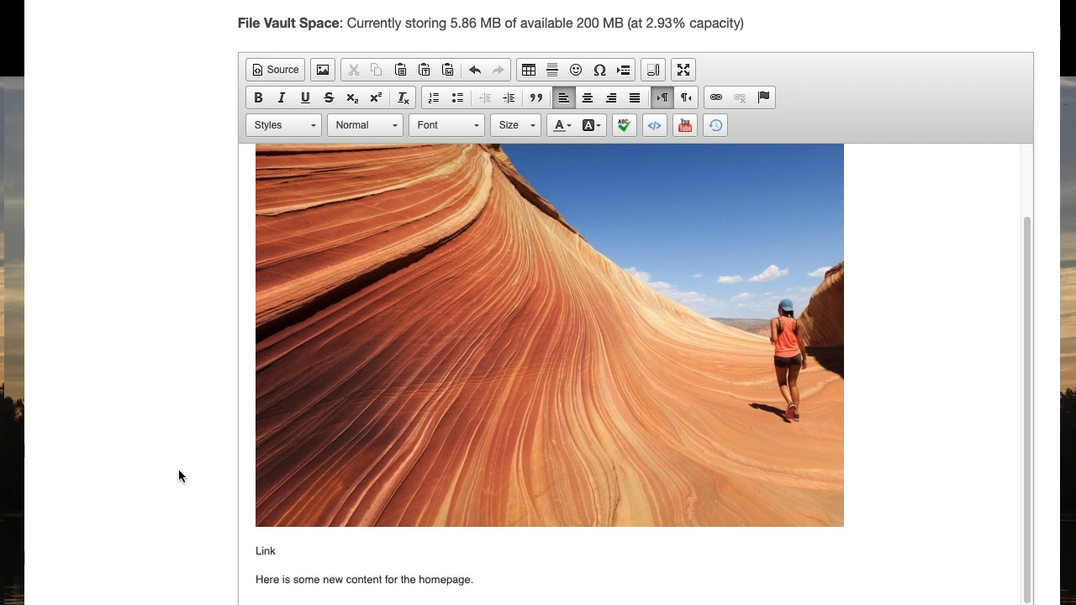
Browse the File Vault from the link settings of the word "Link", then cancel without adding a link.
double_click(267, 552)
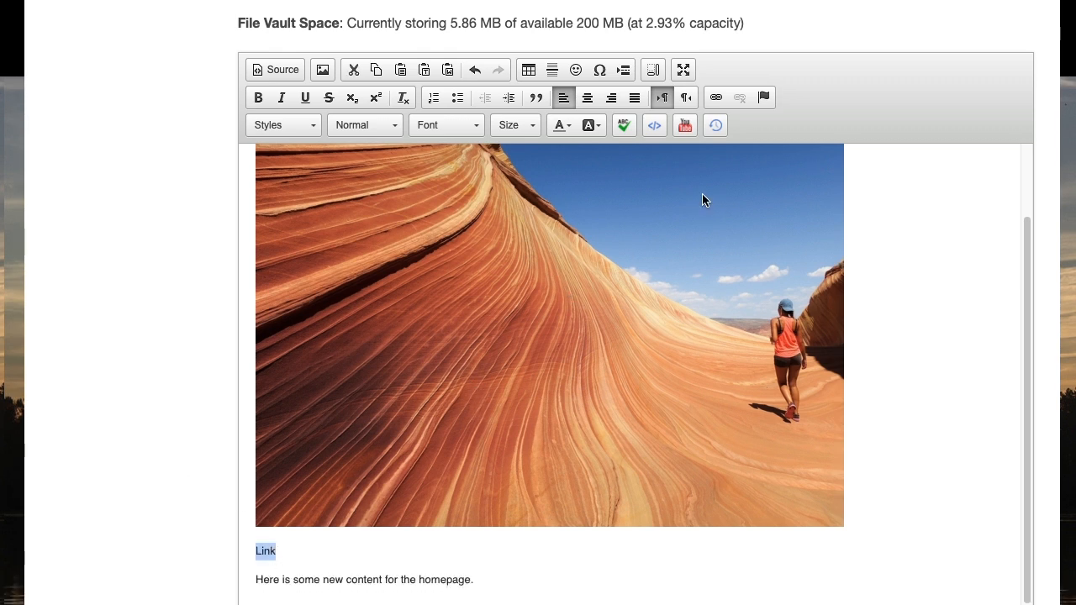
click(715, 97)
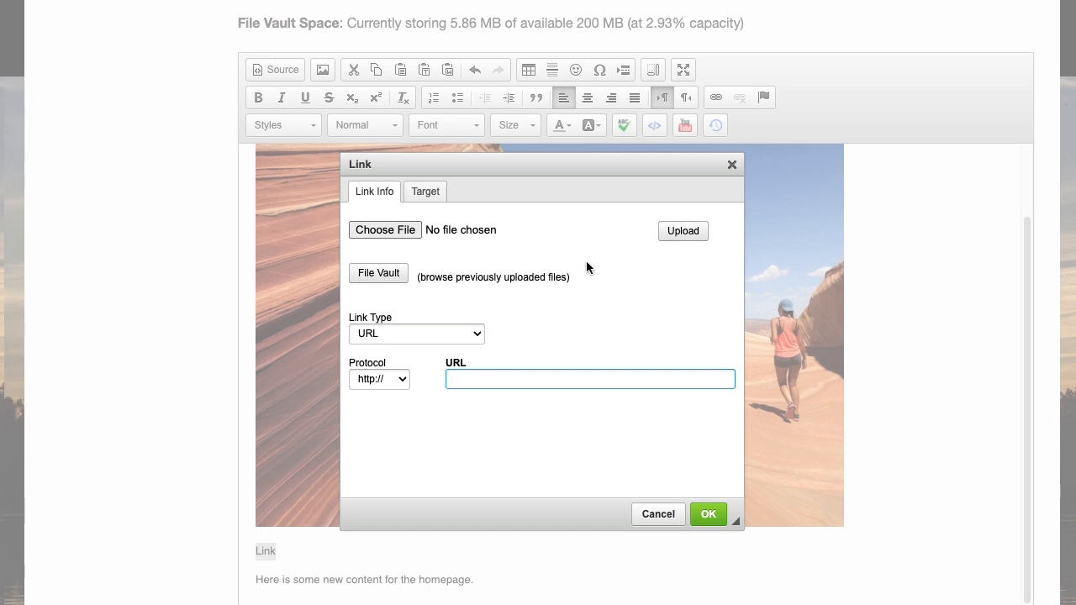
click(375, 276)
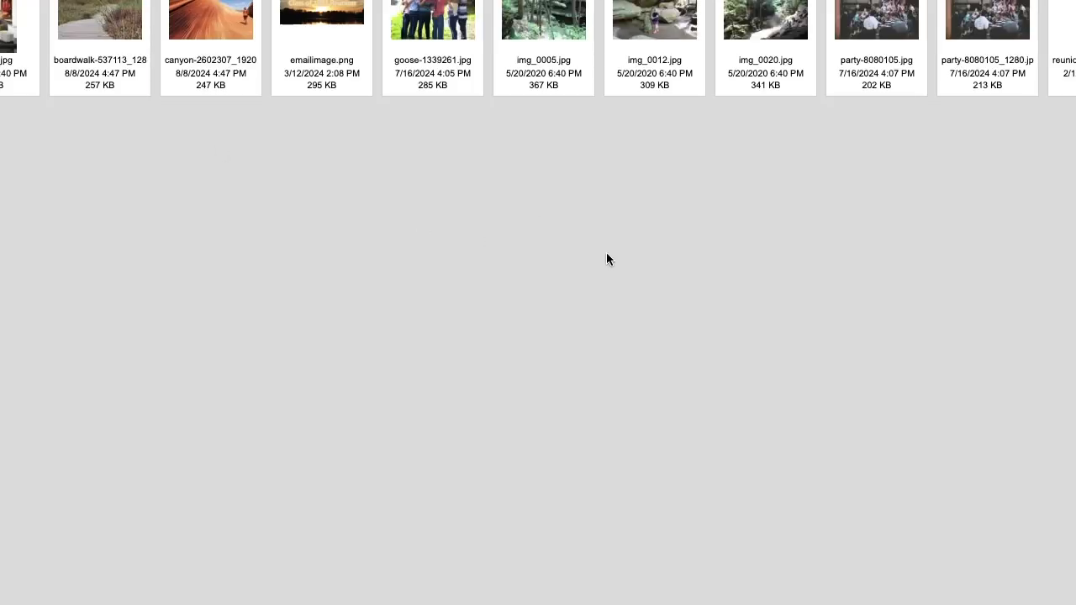
click(16, 15)
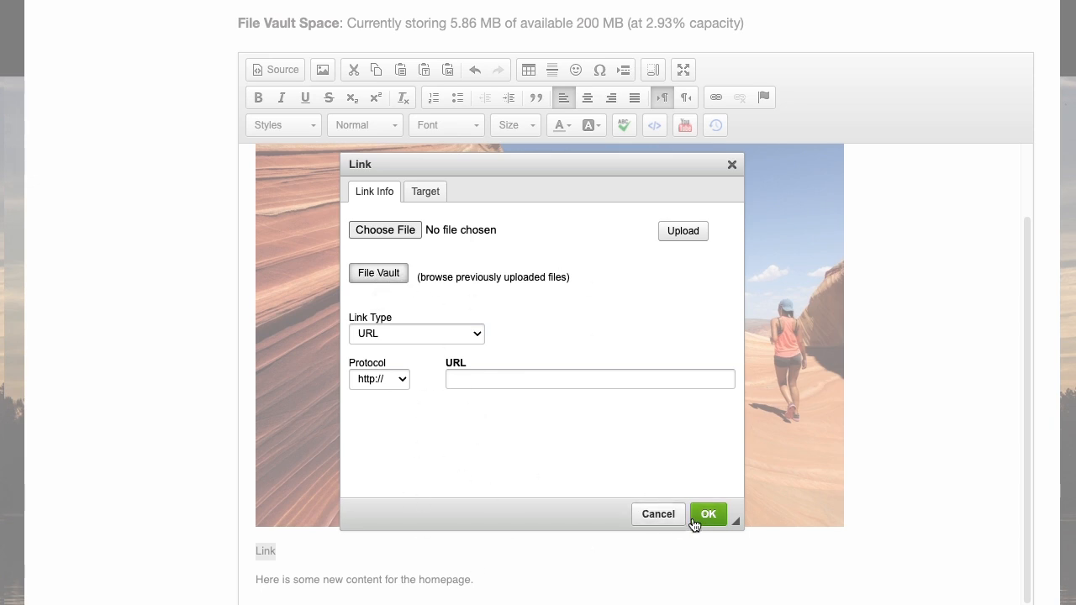
click(658, 515)
Delete the text "Link" below the canyon image.
click(283, 554)
drag(282, 555, 235, 537)
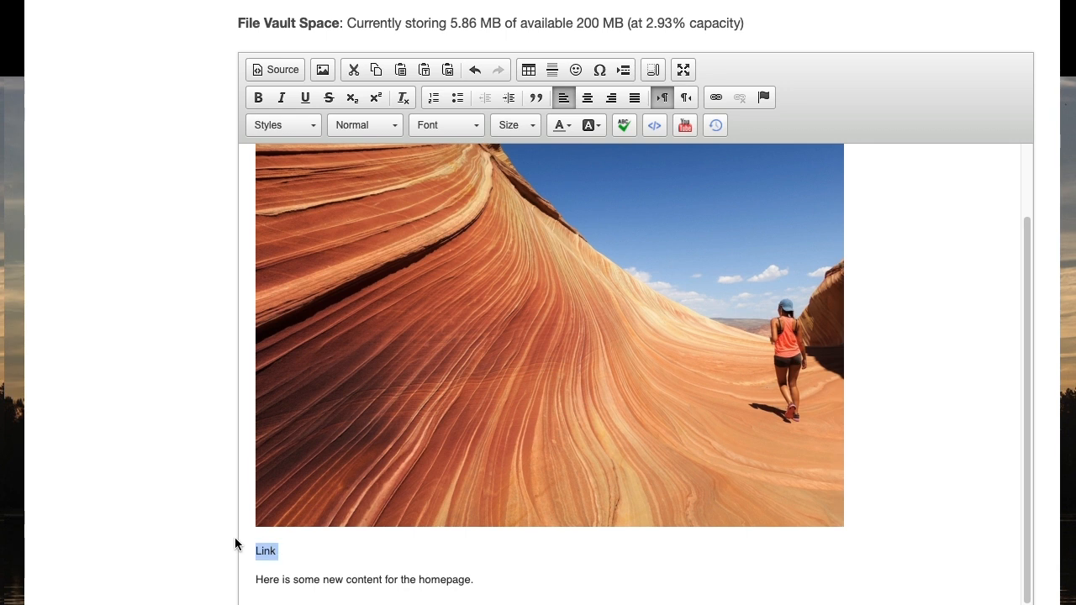
key(BackSpace)
Add a blank line directly below the canyon image.
click(506, 376)
scroll(506, 375, down, 3)
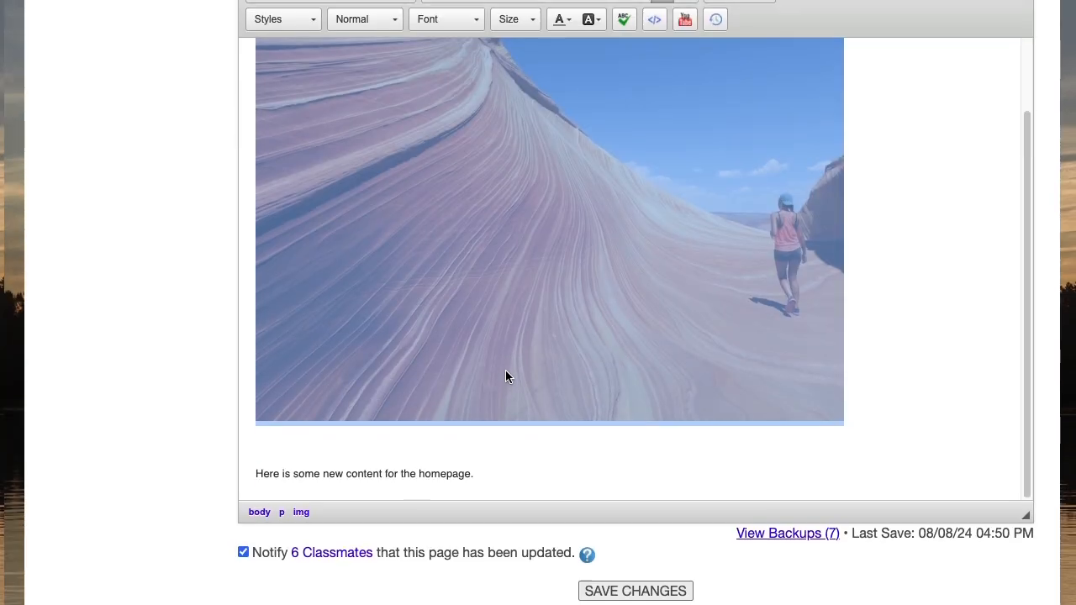
scroll(636, 328, up, 1)
click(797, 302)
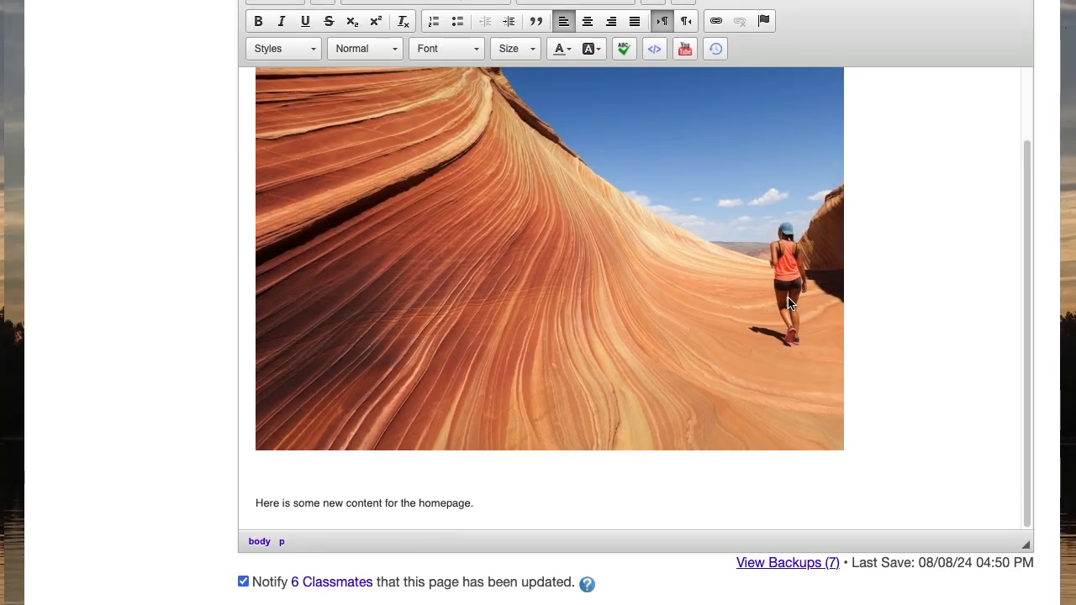
key(Return)
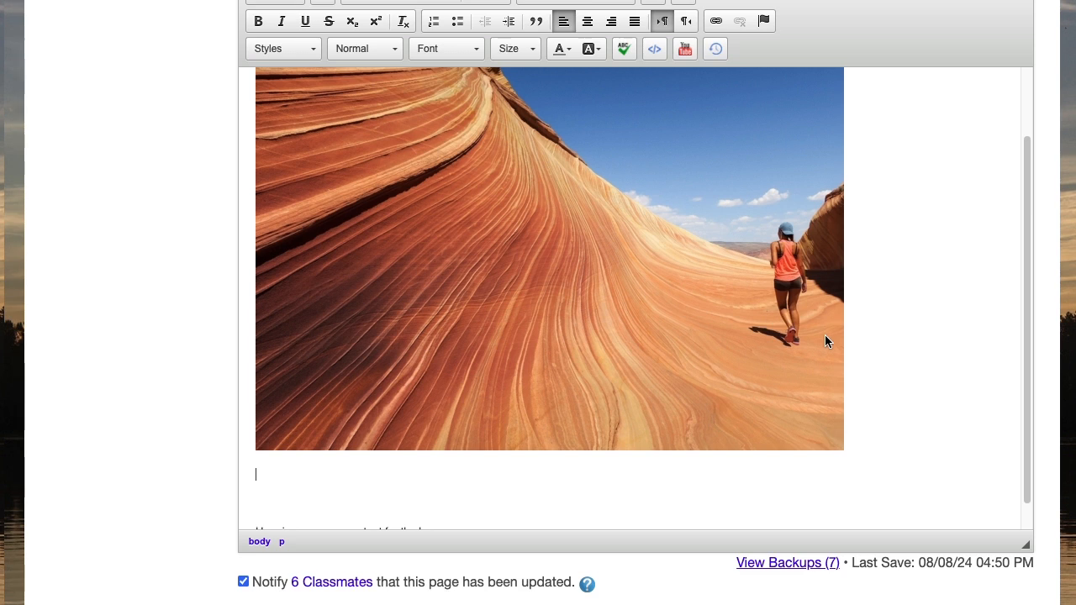
Upload path-7387018_1920.jpg from the Samples folder and insert it below the canyon image.
scroll(928, 305, down, 1)
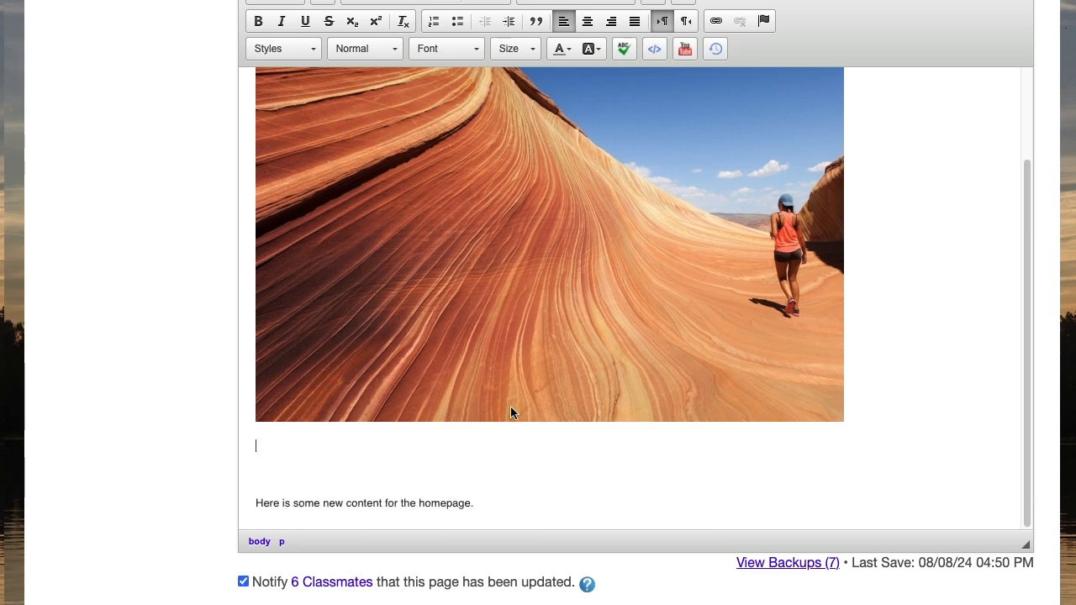
scroll(588, 408, up, 4)
scroll(847, 318, down, 4)
scroll(944, 337, up, 1)
scroll(1043, 282, up, 1)
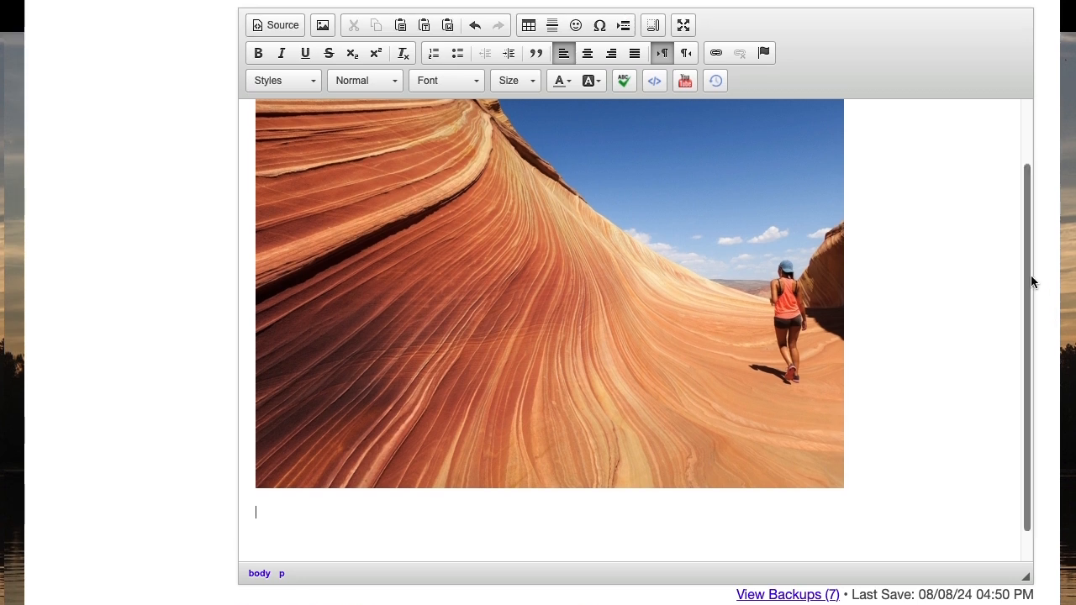
click(322, 26)
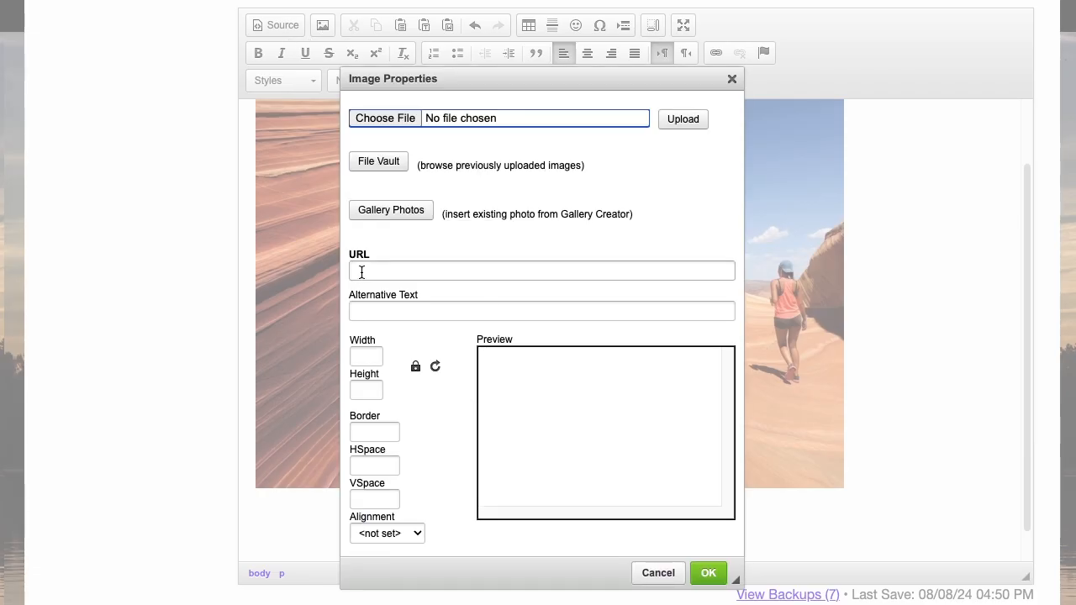
click(376, 120)
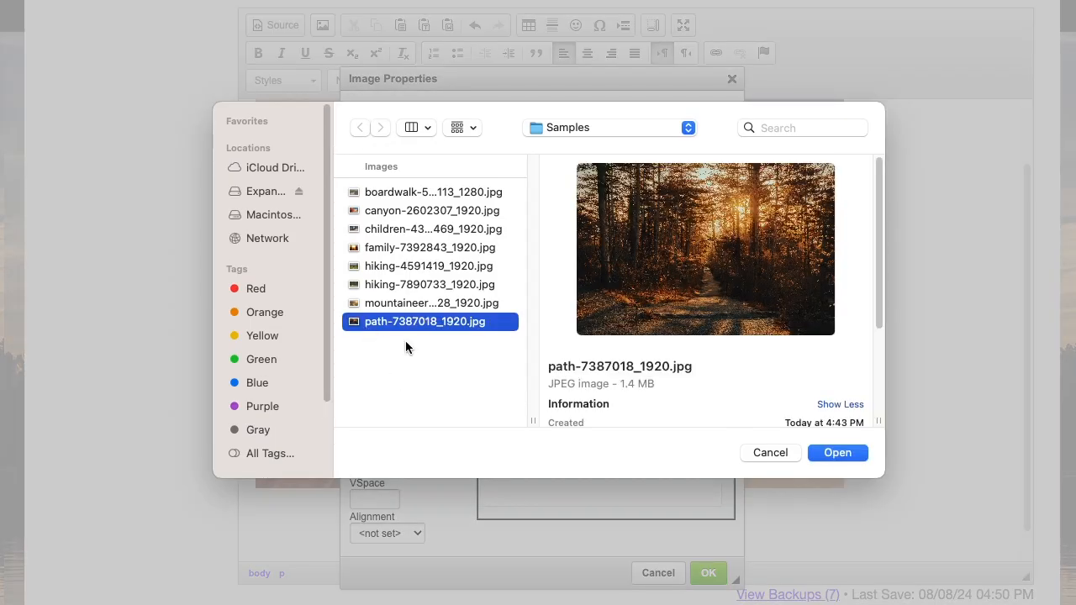
click(836, 453)
click(671, 124)
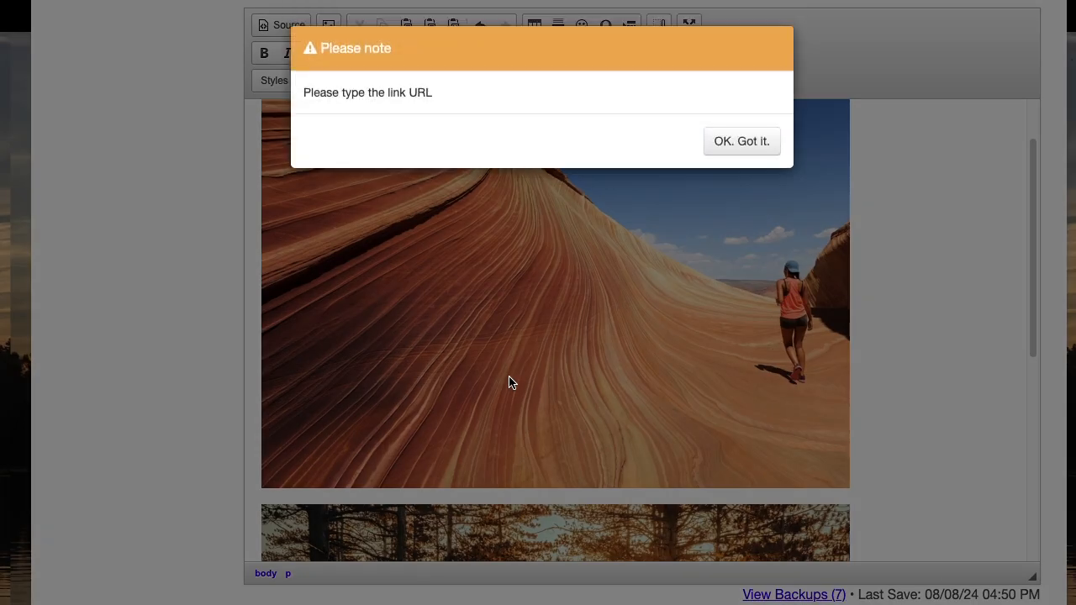
click(723, 145)
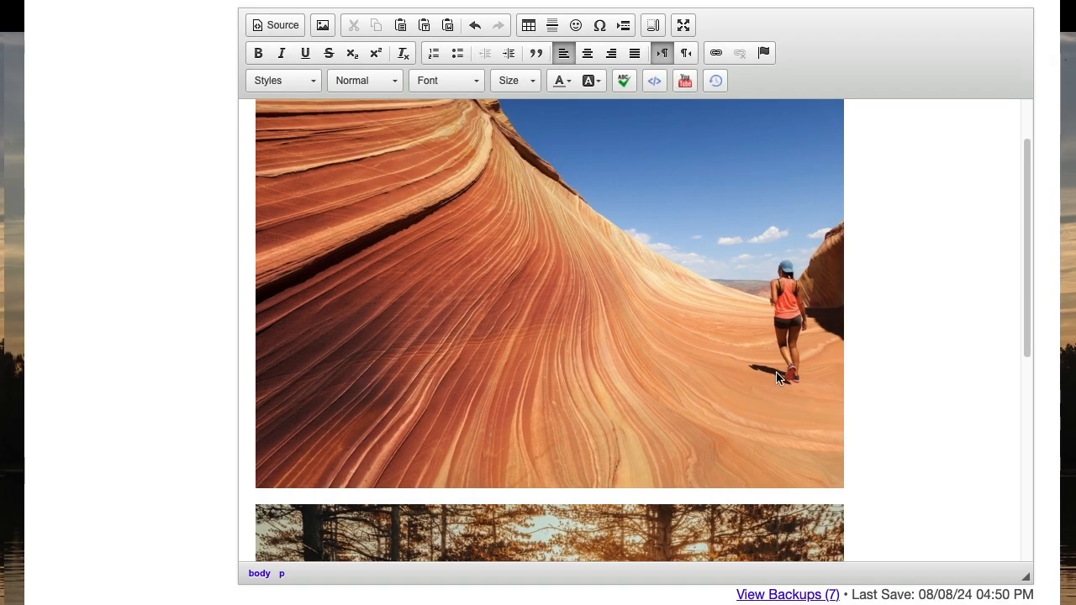
Check the File Vault's image folder for path-7387018_1920.jpg from the image settings, then close them without inserting another image.
scroll(911, 382, down, 1)
scroll(911, 382, down, 5)
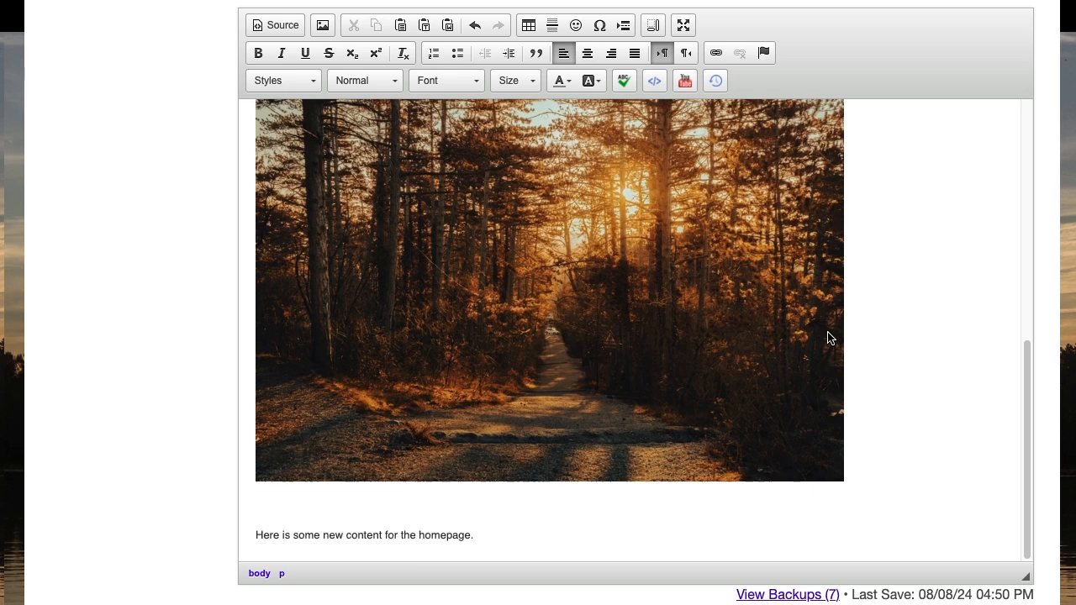
scroll(662, 328, up, 2)
scroll(648, 356, down, 1)
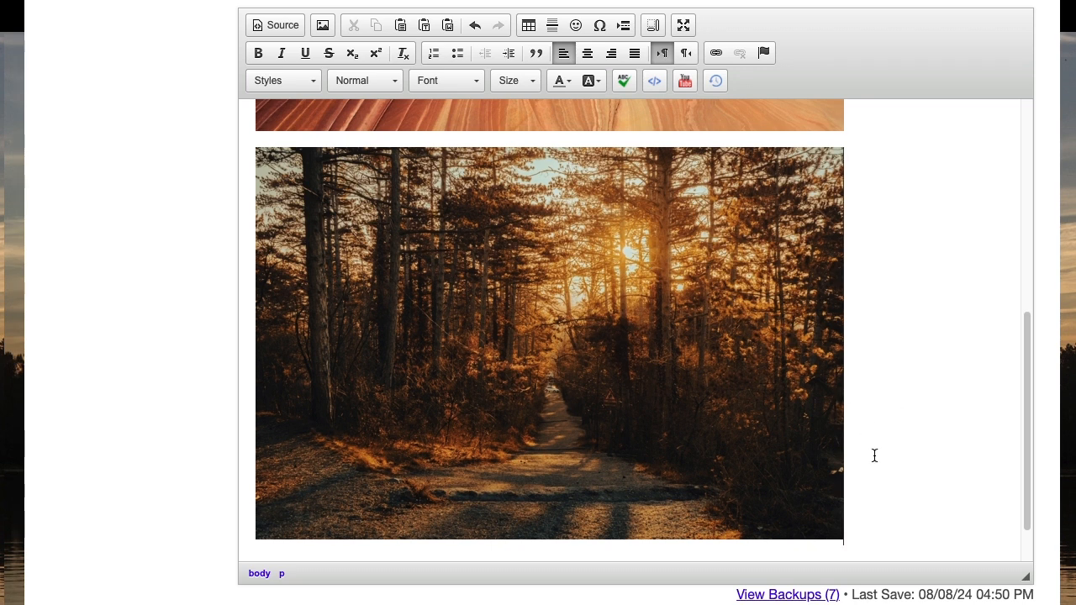
scroll(874, 455, down, 1)
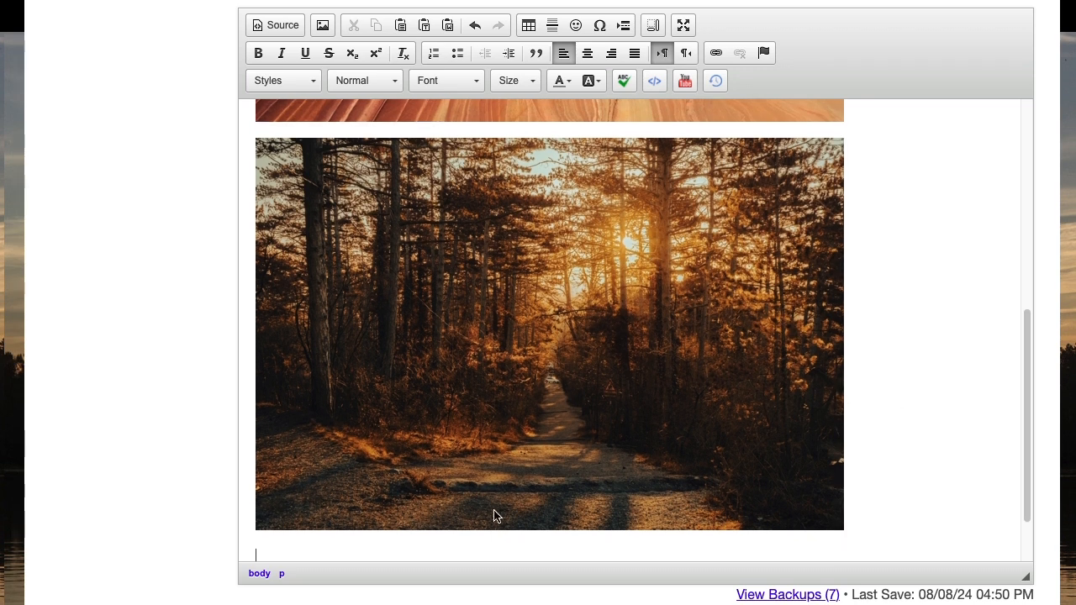
click(323, 27)
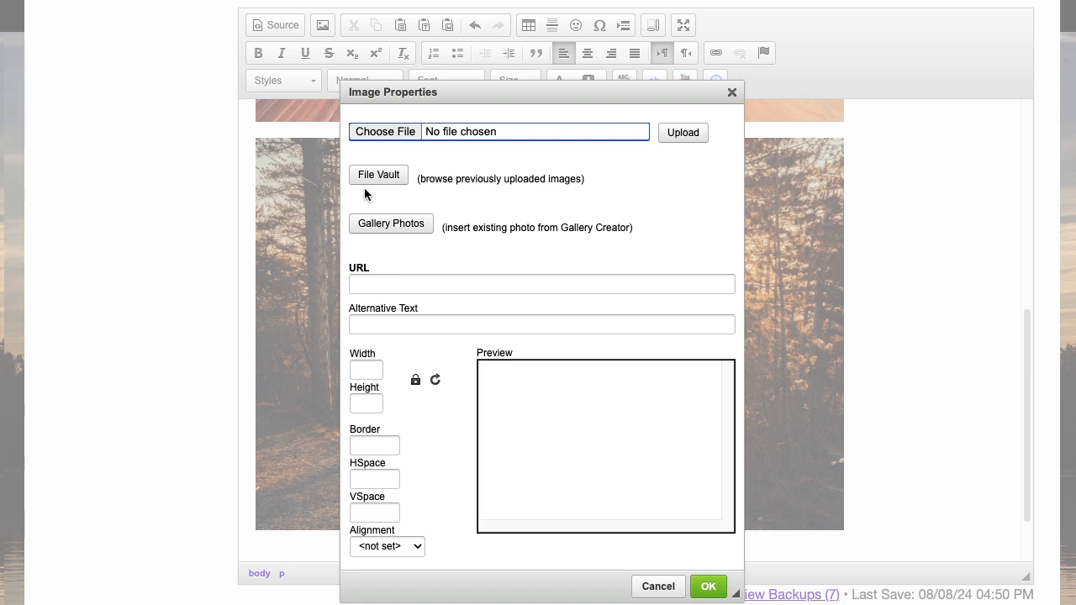
click(363, 177)
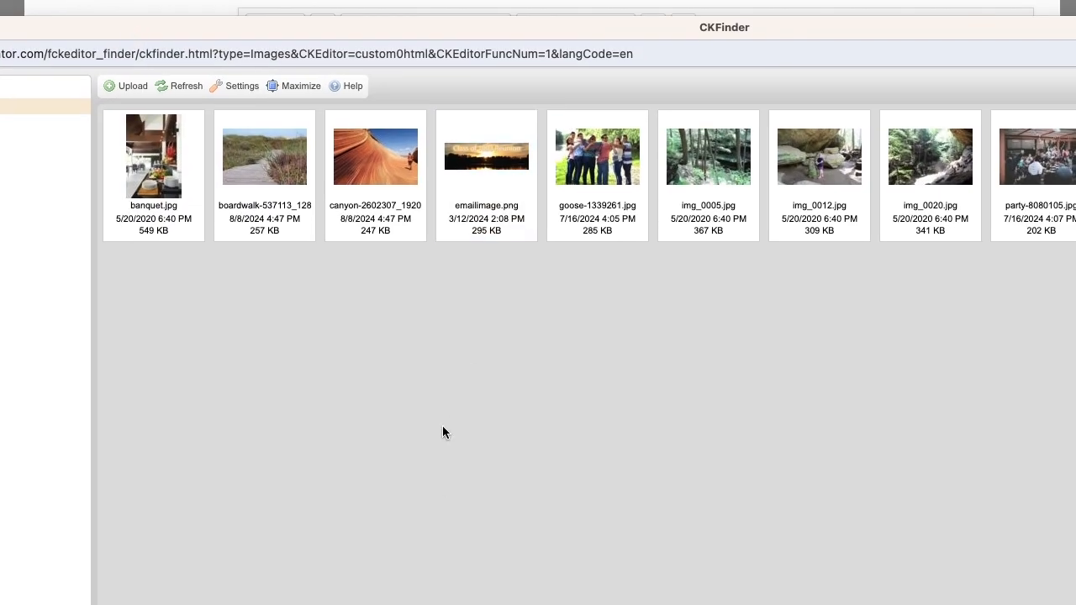
drag(0, 21, 613, 68)
drag(728, 79, 242, 21)
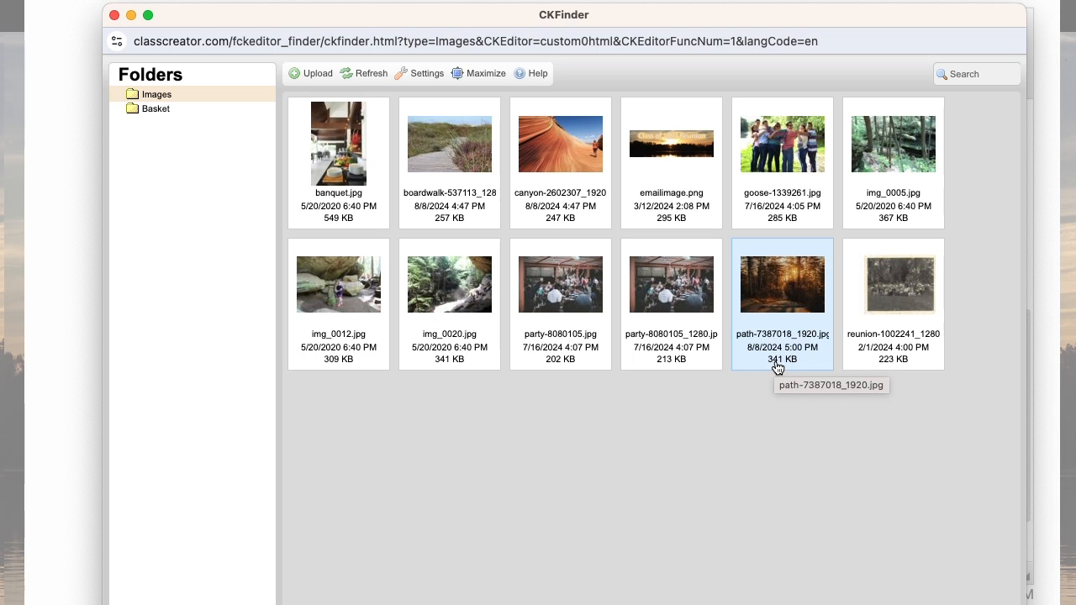
drag(370, 15, 339, 25)
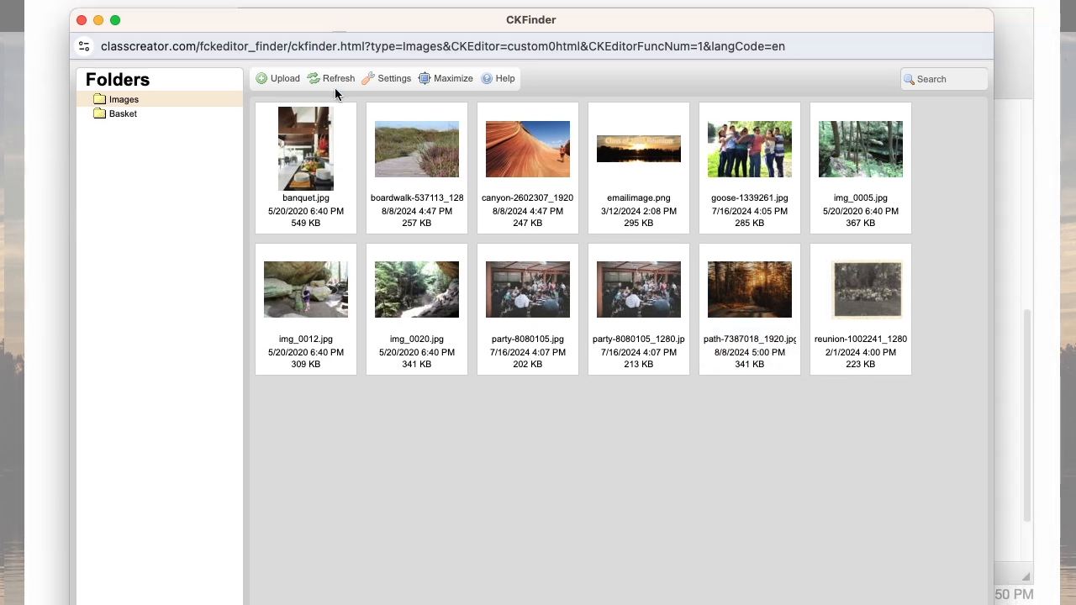
click(80, 20)
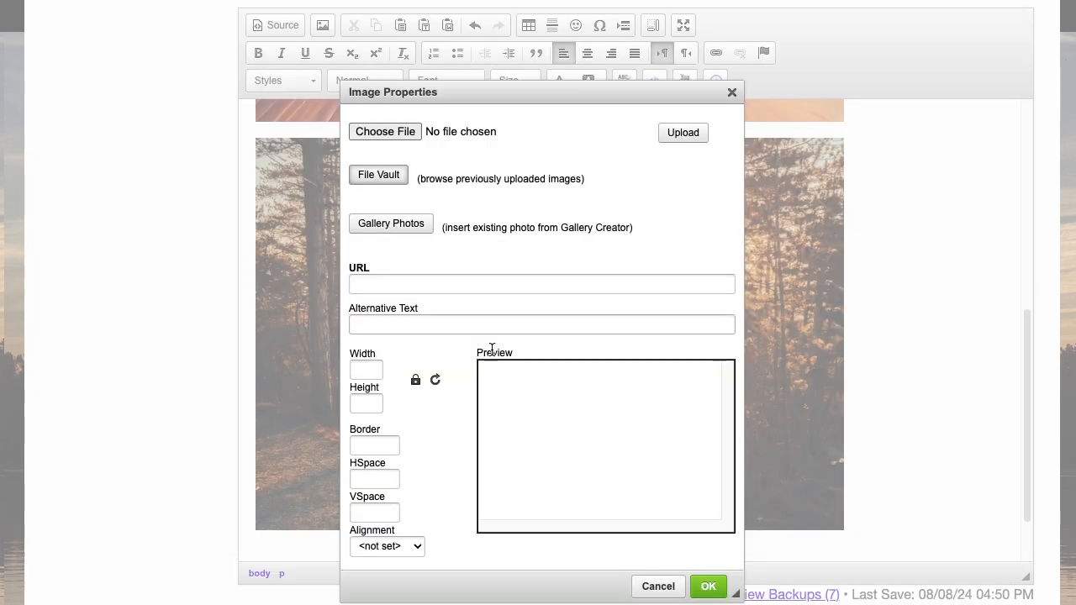
click(711, 587)
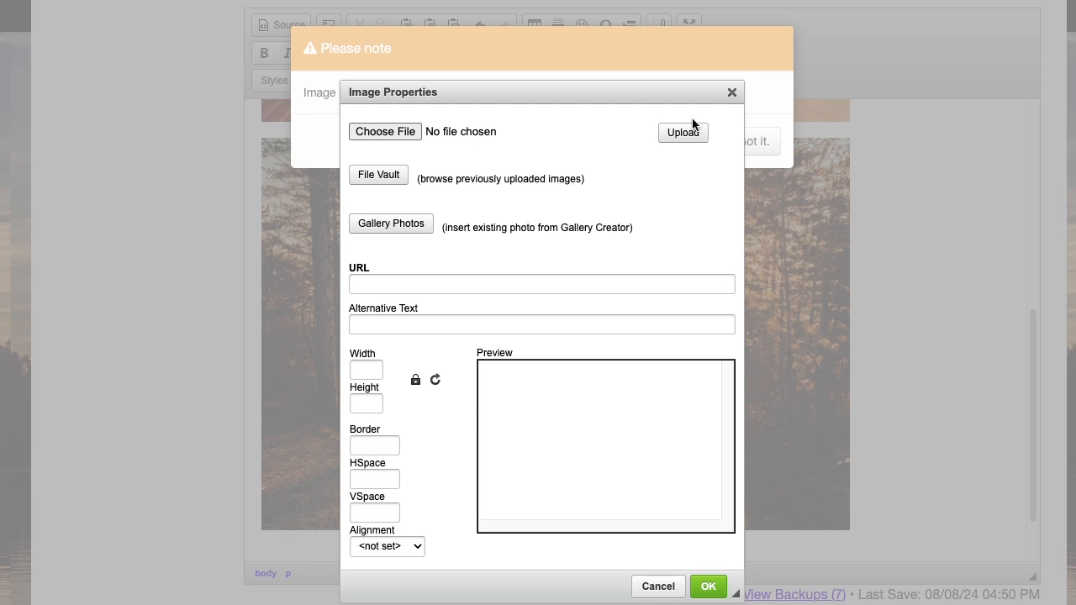
click(651, 586)
click(743, 141)
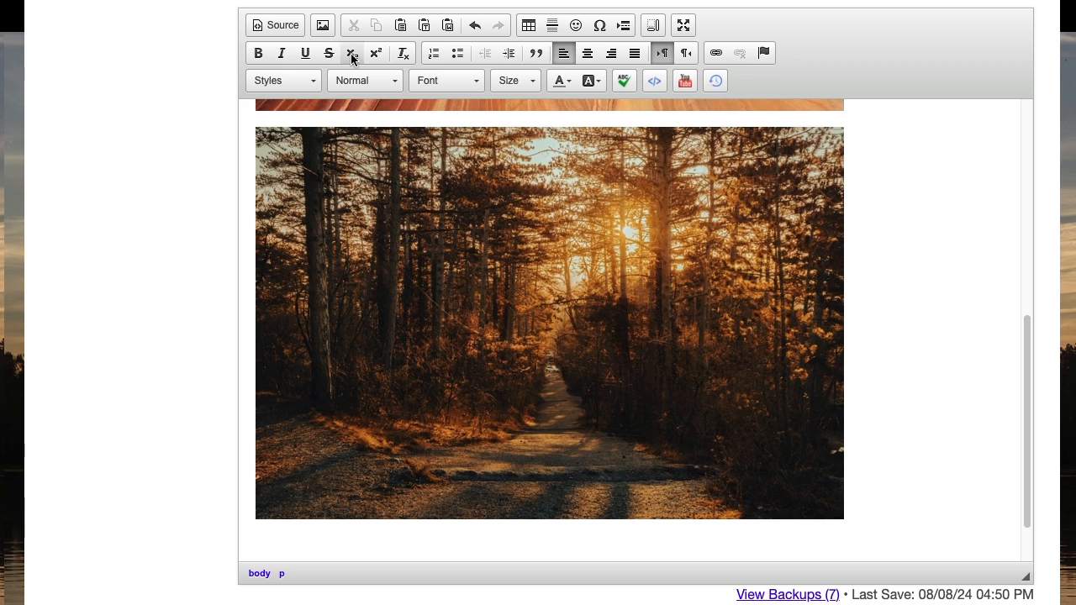
Delete path-7387018_1920.jpg from the File Vault's Images folder, reached from the image settings.
click(328, 26)
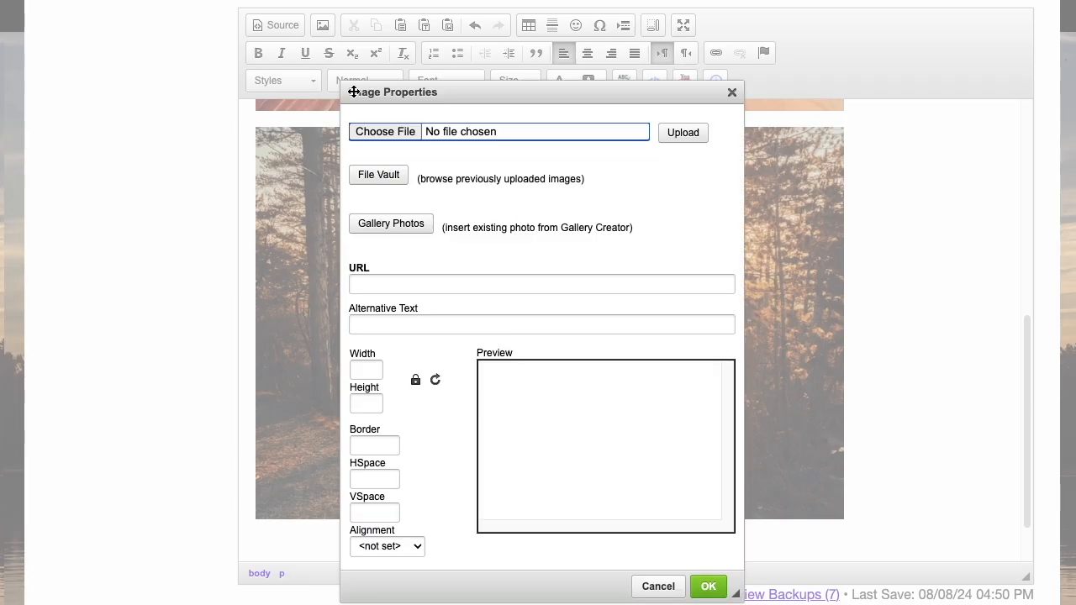
drag(468, 96, 462, 58)
click(373, 144)
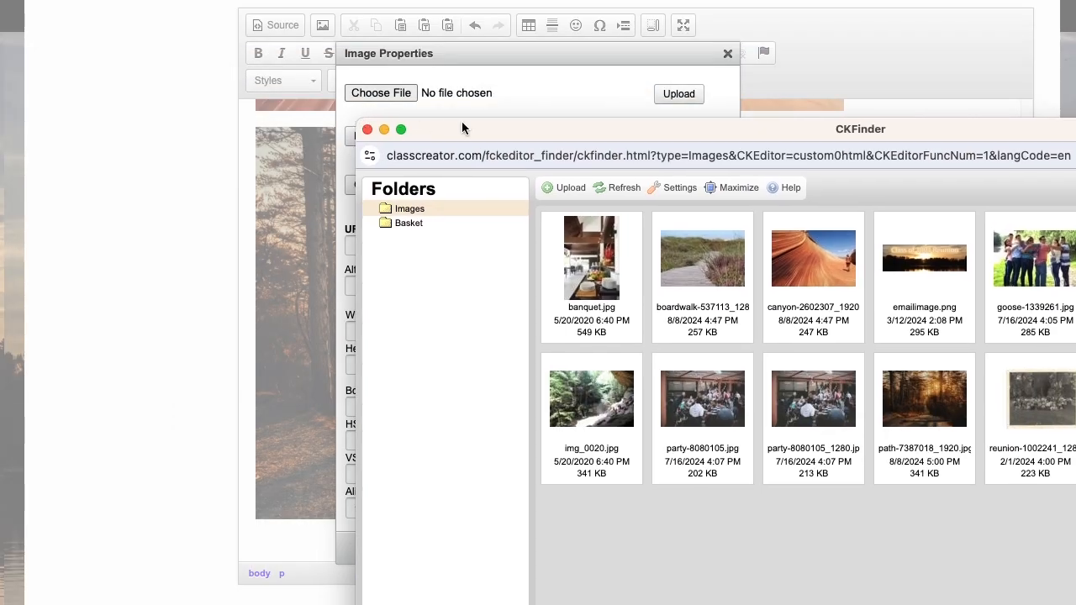
drag(463, 125, 152, 26)
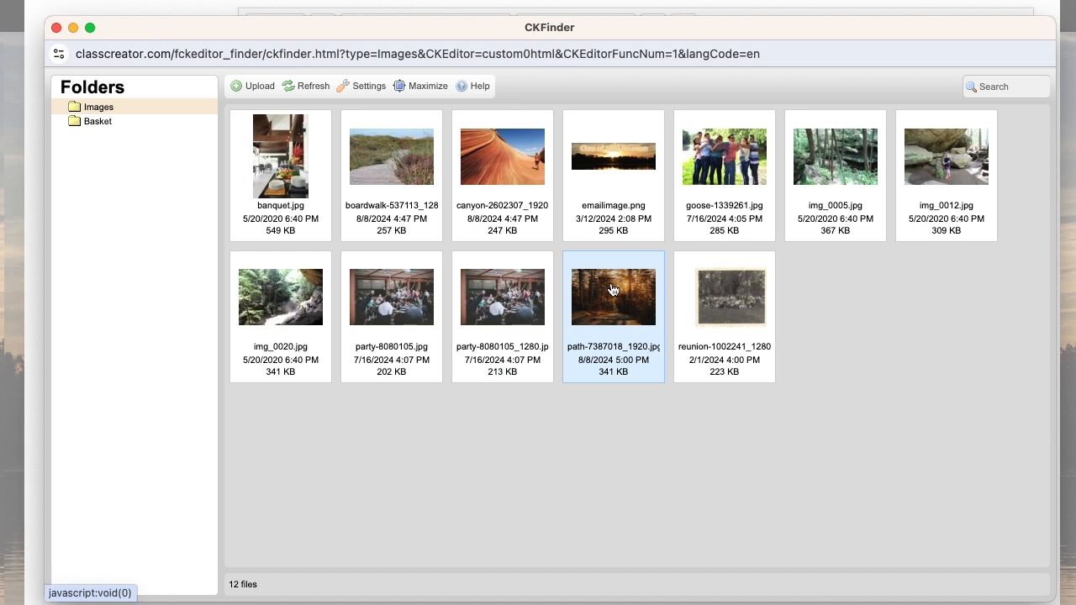
right_click(623, 319)
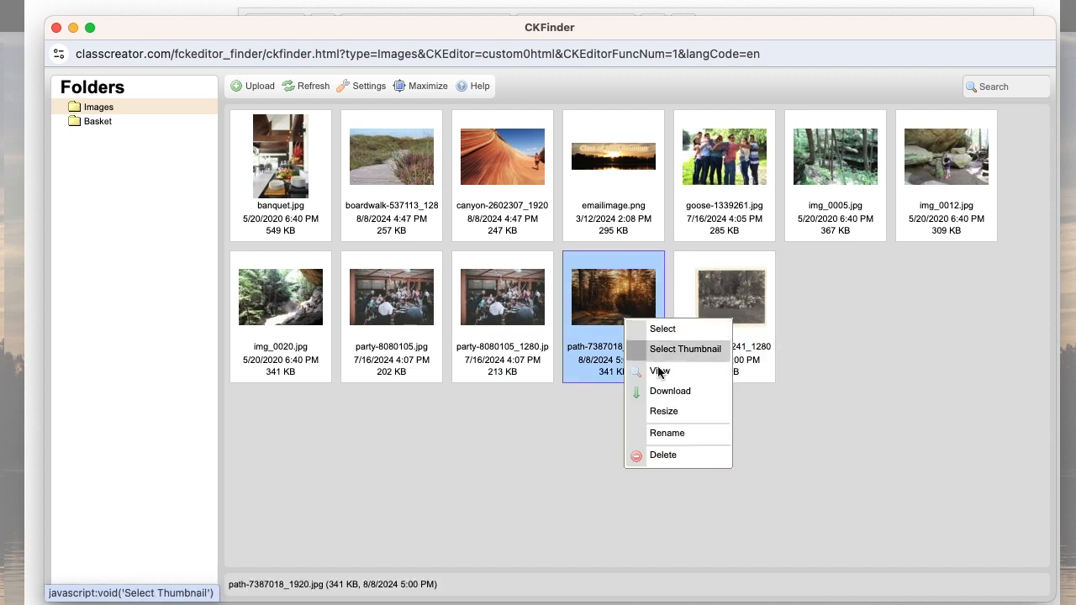
click(654, 458)
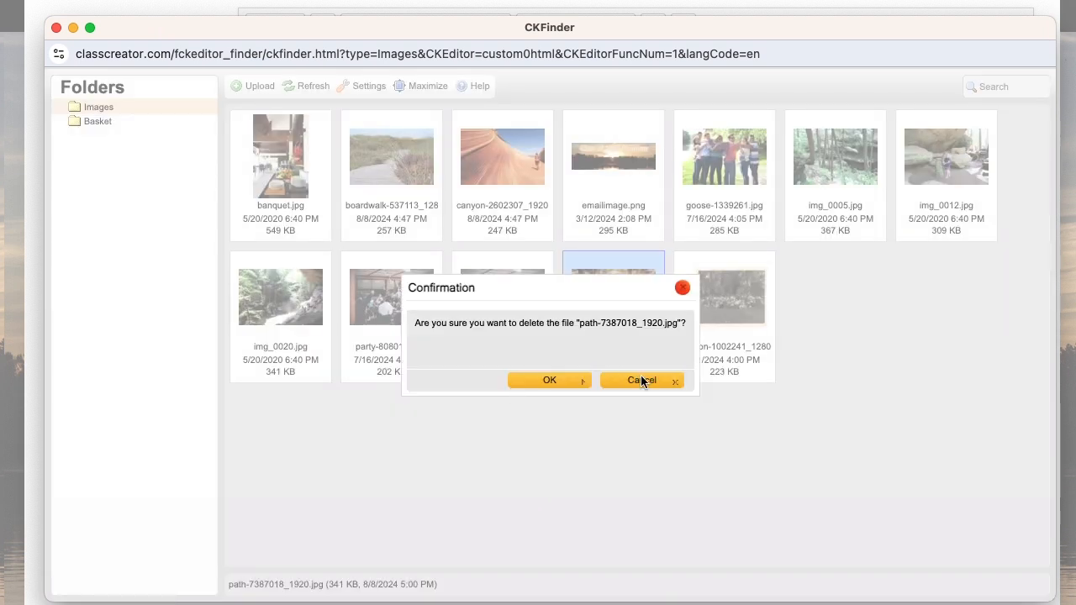
click(546, 383)
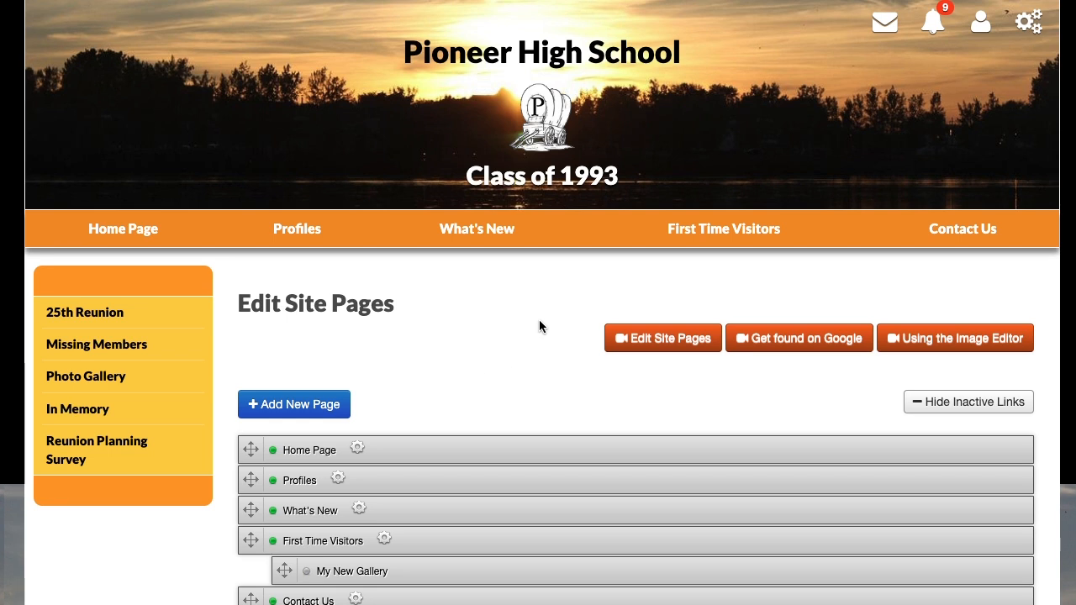
Open the Home Page for editing from the Edit Site Pages list.
scroll(475, 329, down, 3)
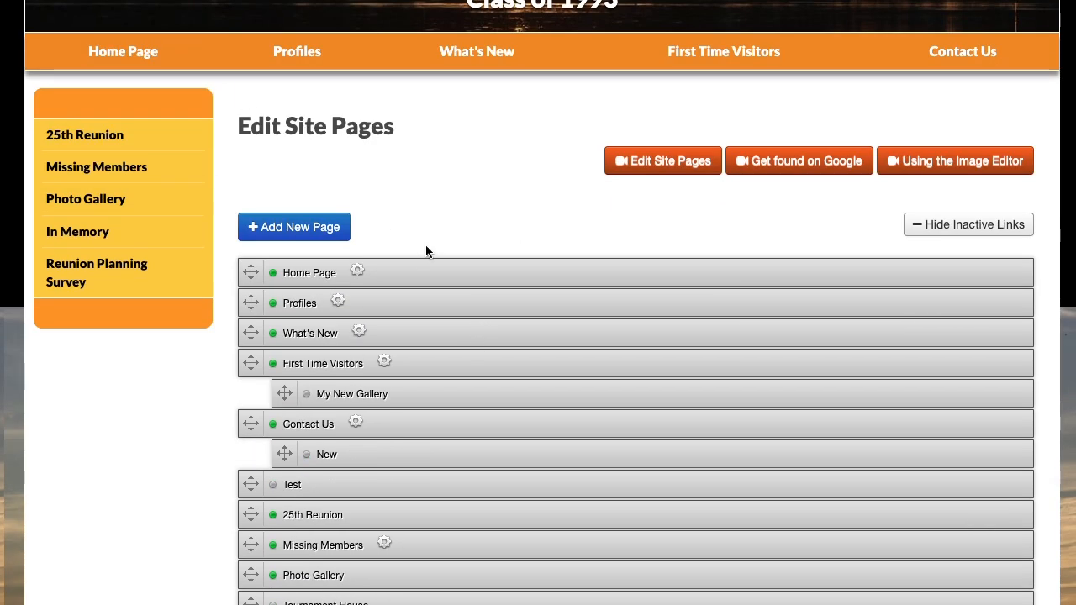
scroll(424, 248, down, 1)
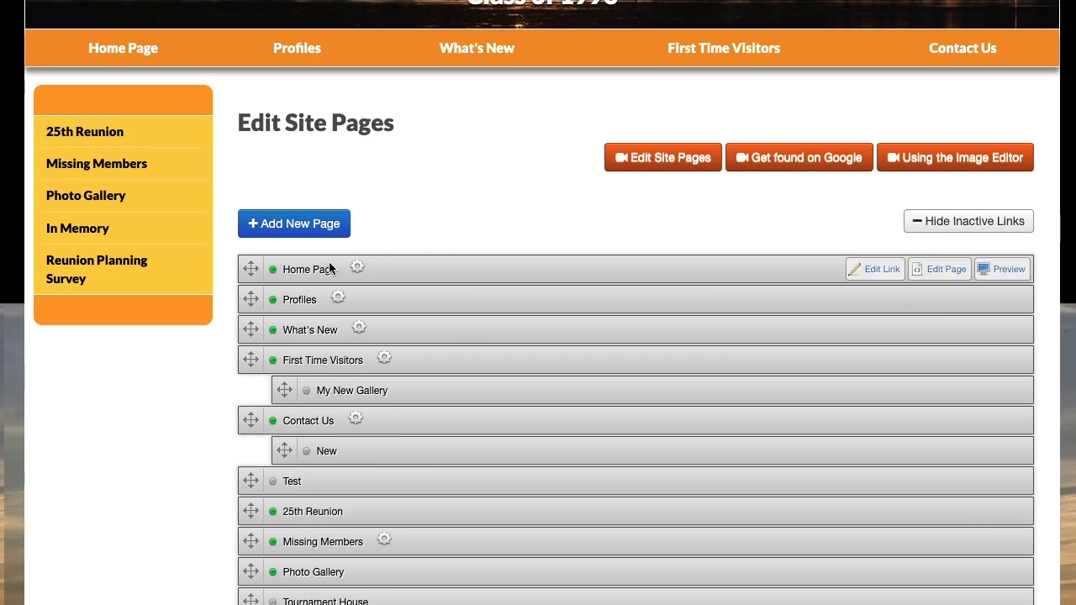
click(942, 270)
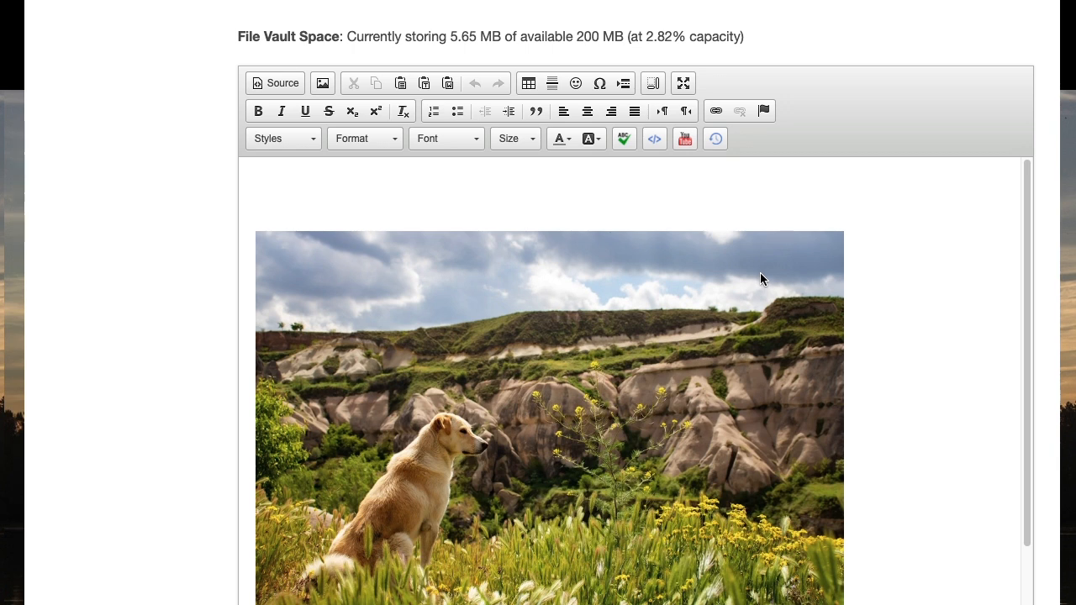
Look over the upload options in the image settings and close them, then browse the File Vault from the link settings.
click(323, 83)
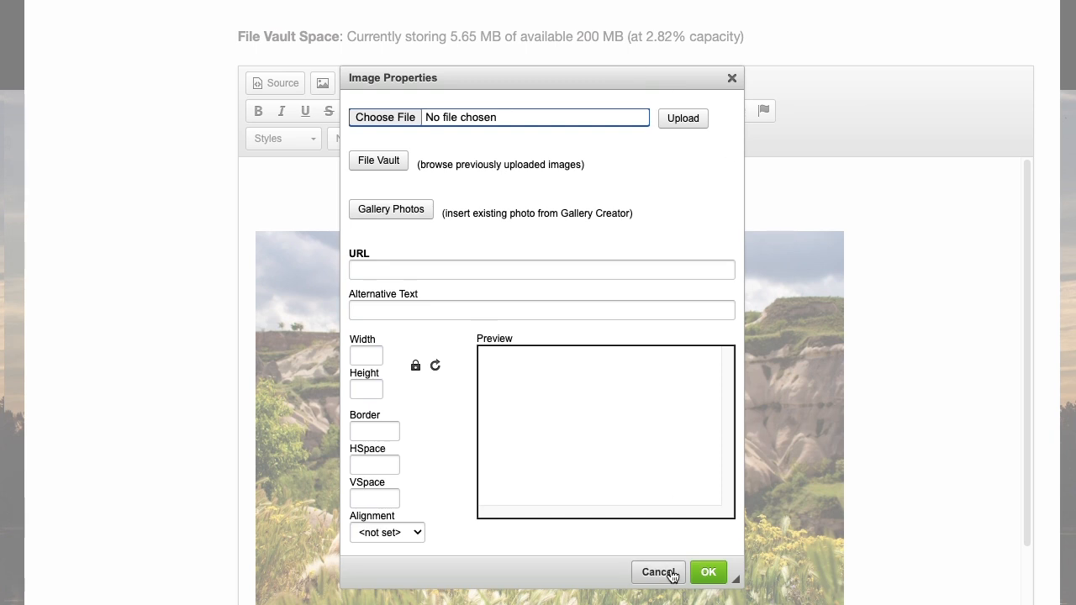
click(701, 574)
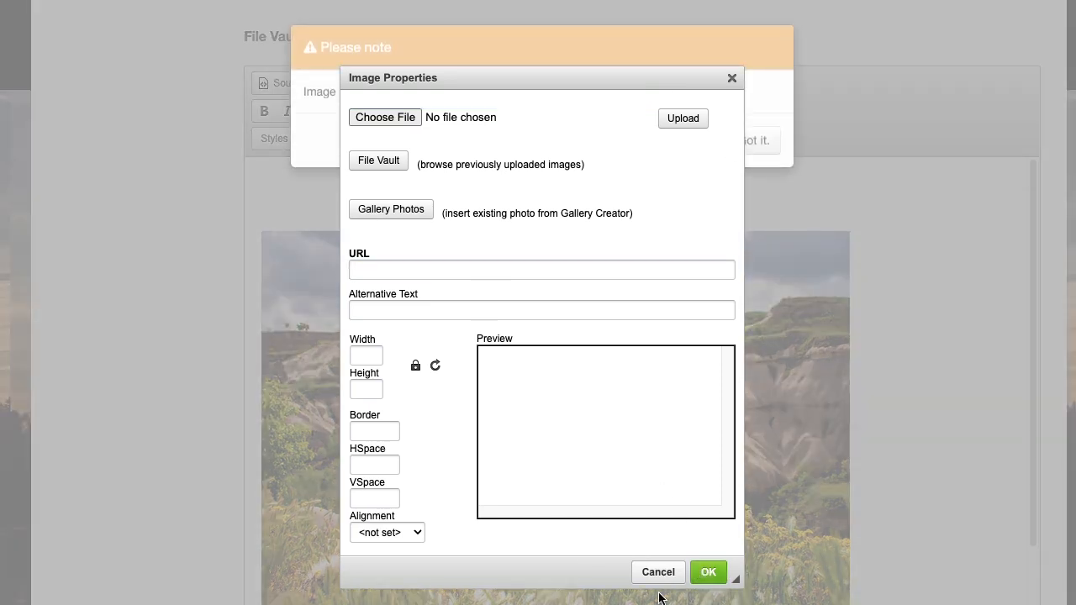
click(658, 573)
click(734, 144)
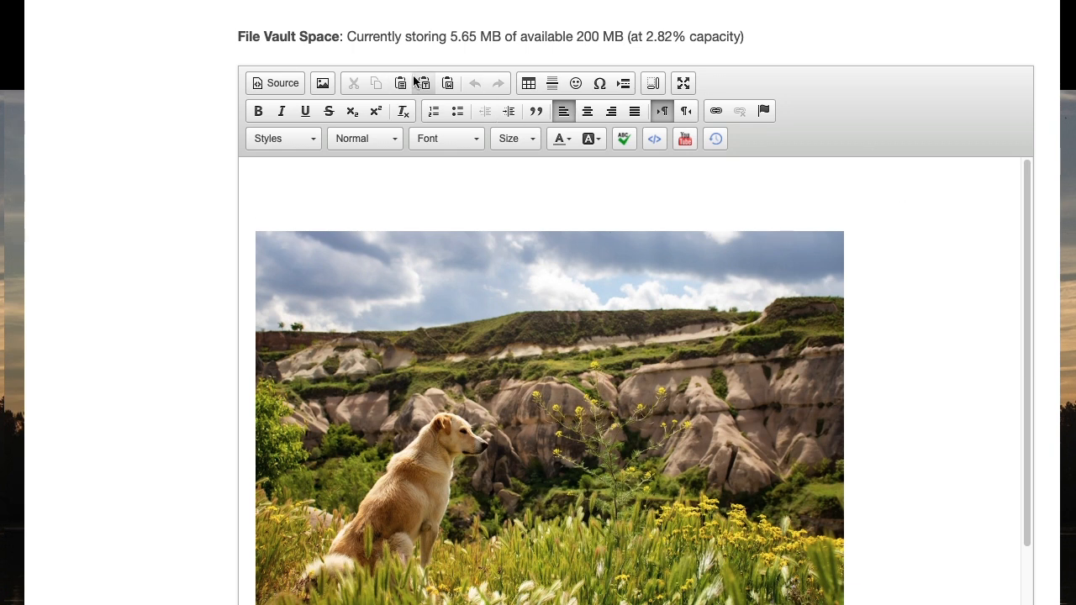
click(715, 112)
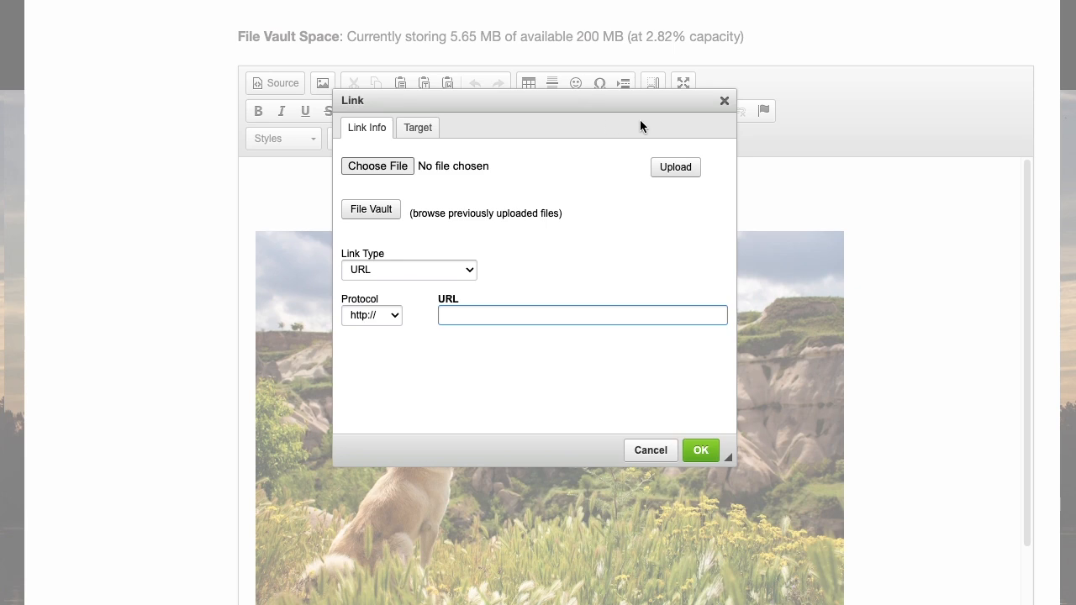
click(373, 212)
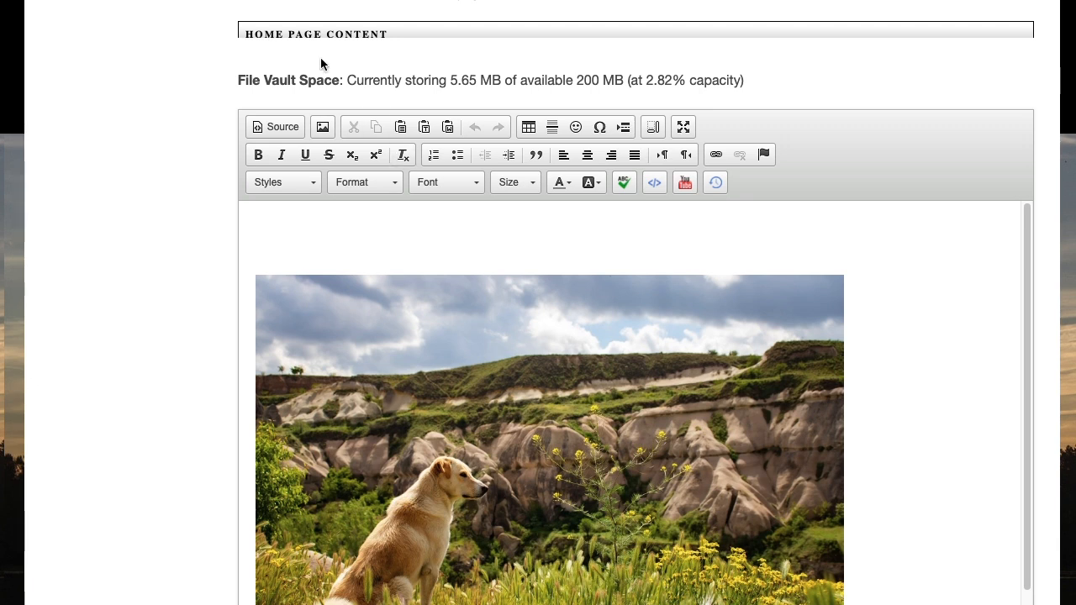
Insert the gallery photo of the walker on a forest trail from New > Sample at the start of the Home Page content.
click(320, 126)
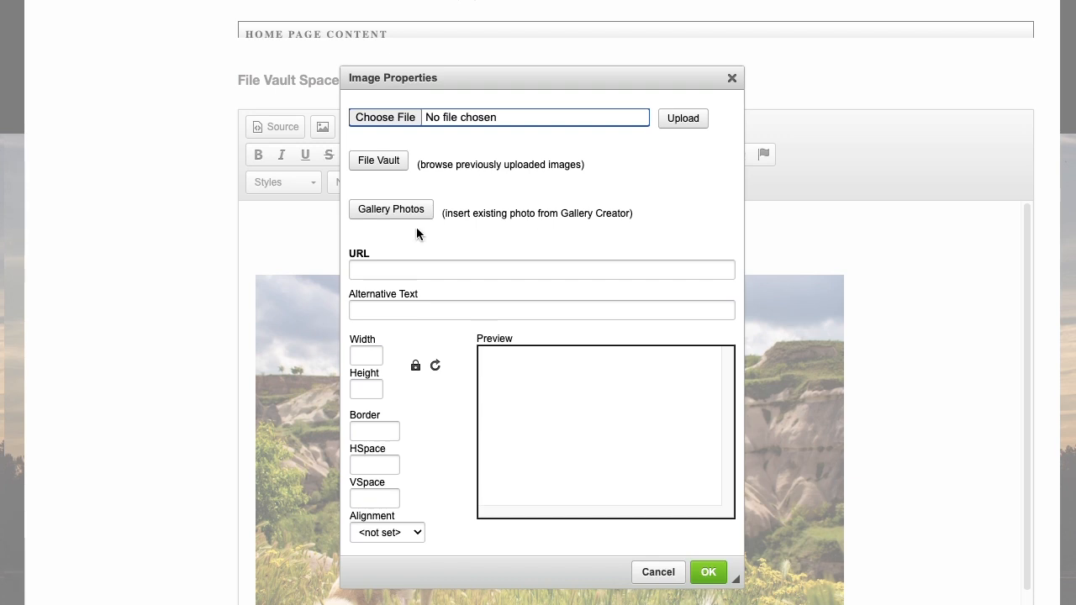
click(389, 211)
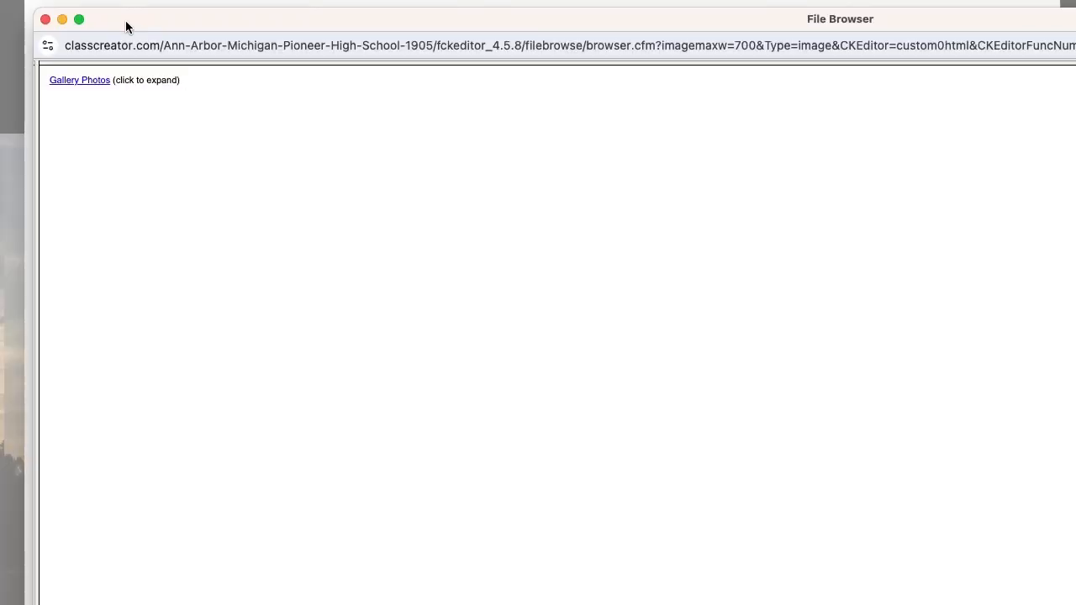
drag(120, 21, 178, 44)
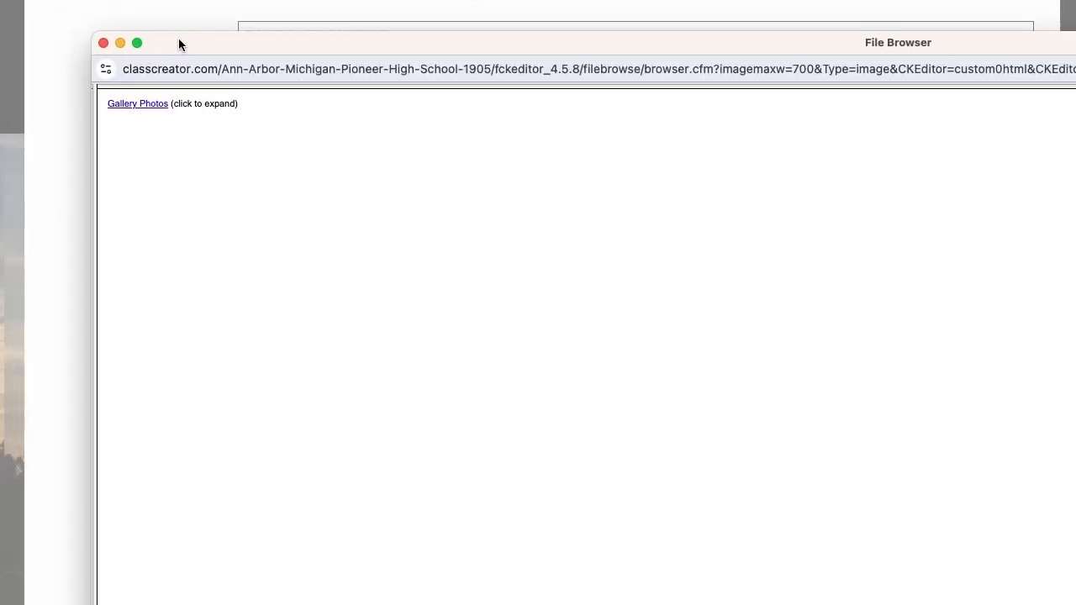
click(146, 107)
click(142, 116)
click(173, 135)
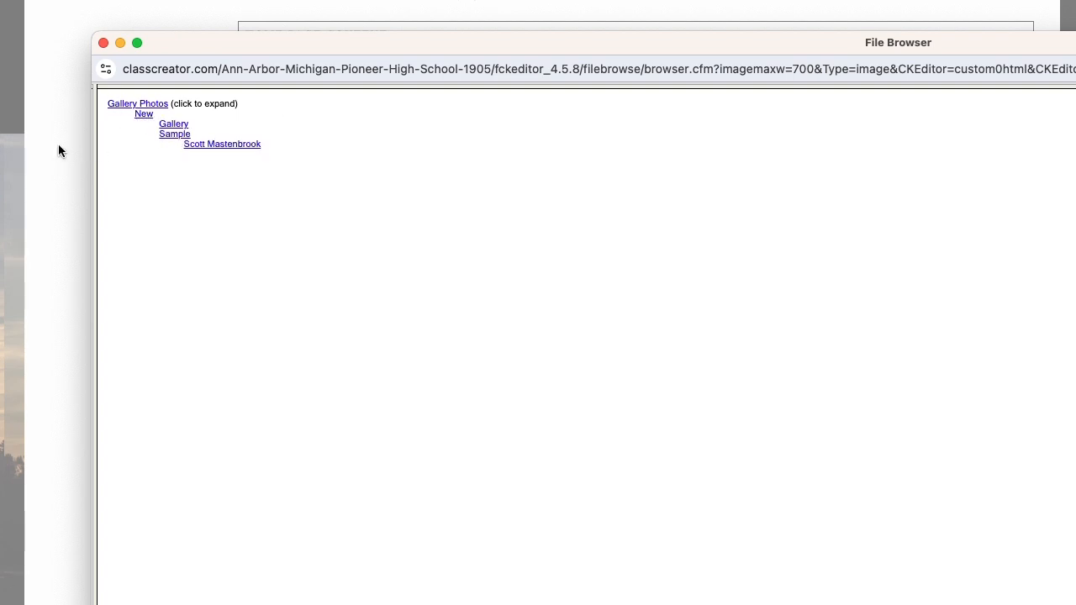
click(207, 146)
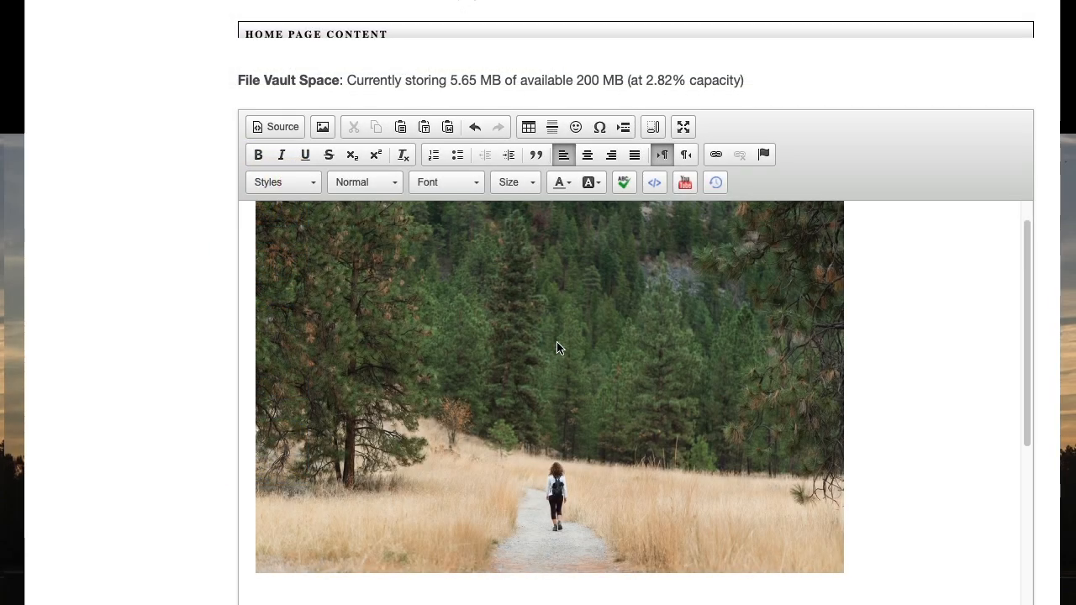
Review the inserted walker photo and save the Home Page changes.
scroll(324, 397, up, 10)
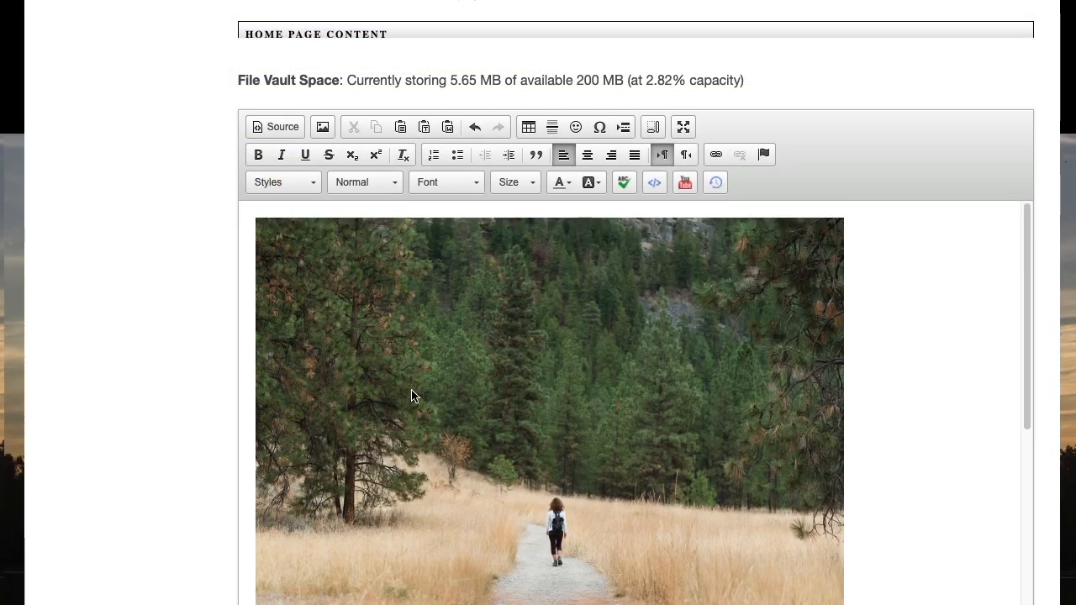
scroll(817, 301, up, 2)
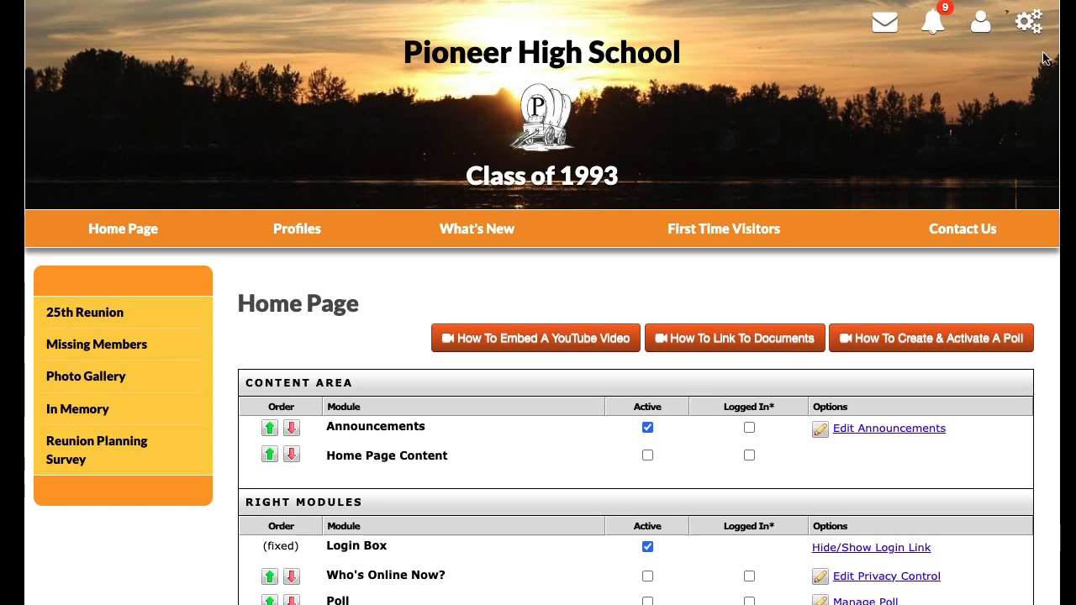
click(1029, 23)
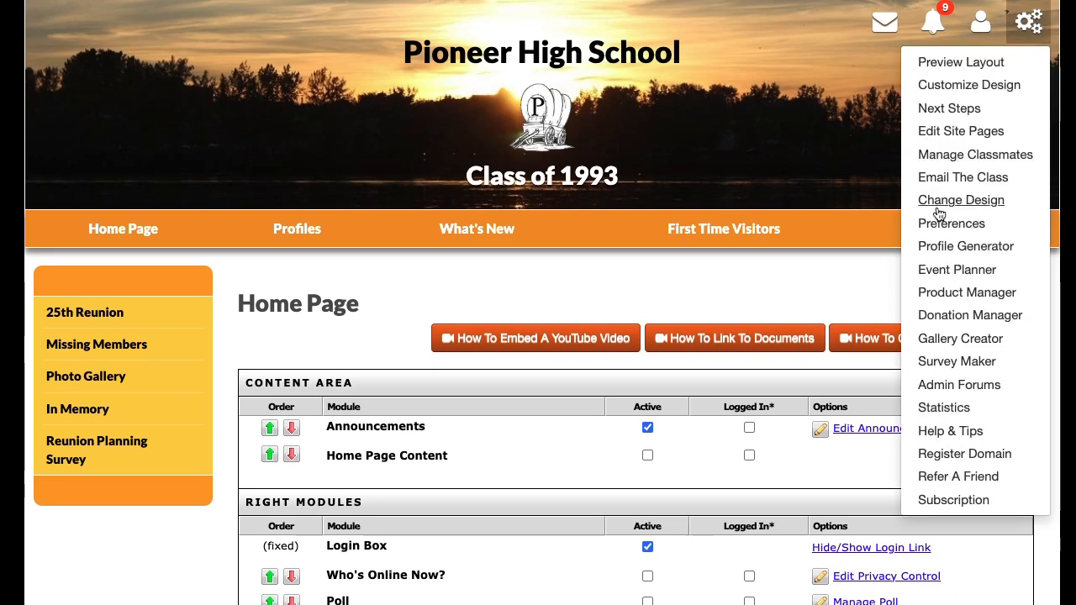
scroll(168, 370, down, 6)
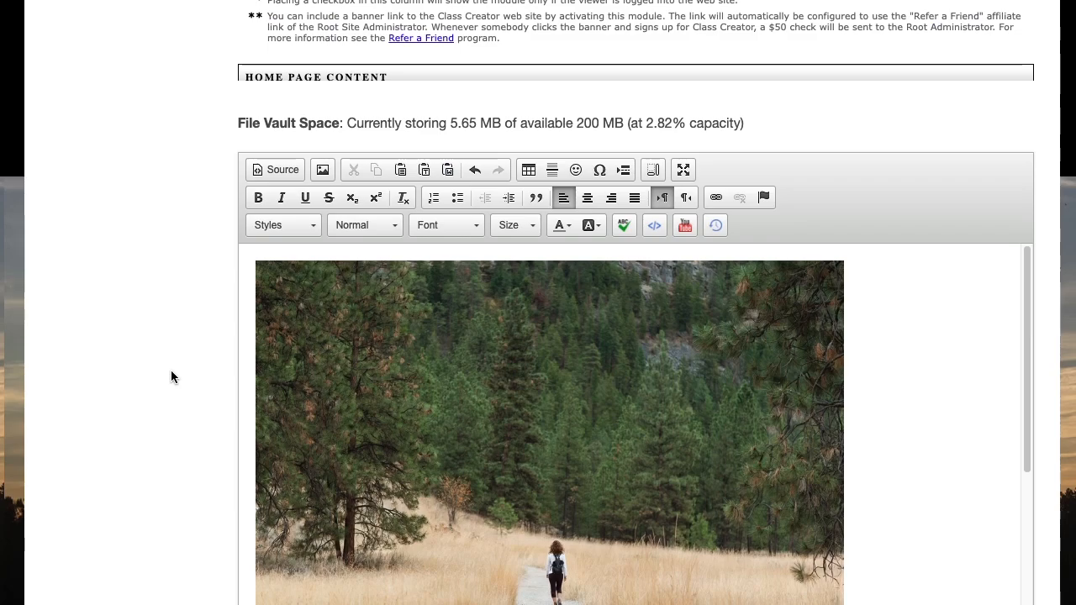
click(637, 586)
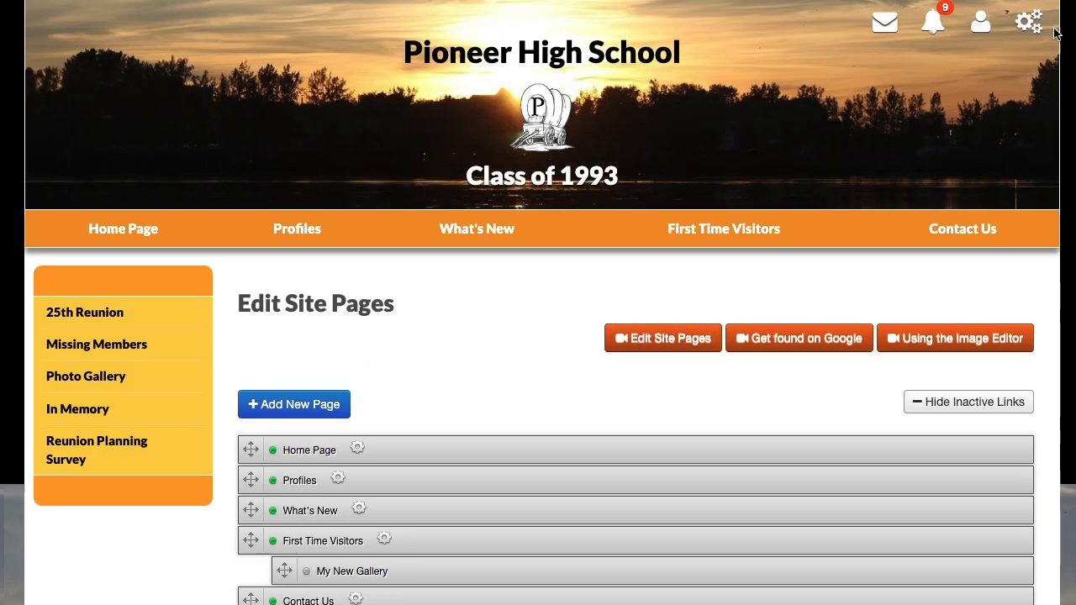
Open the Sample gallery's photo list in Gallery Creator.
click(1032, 23)
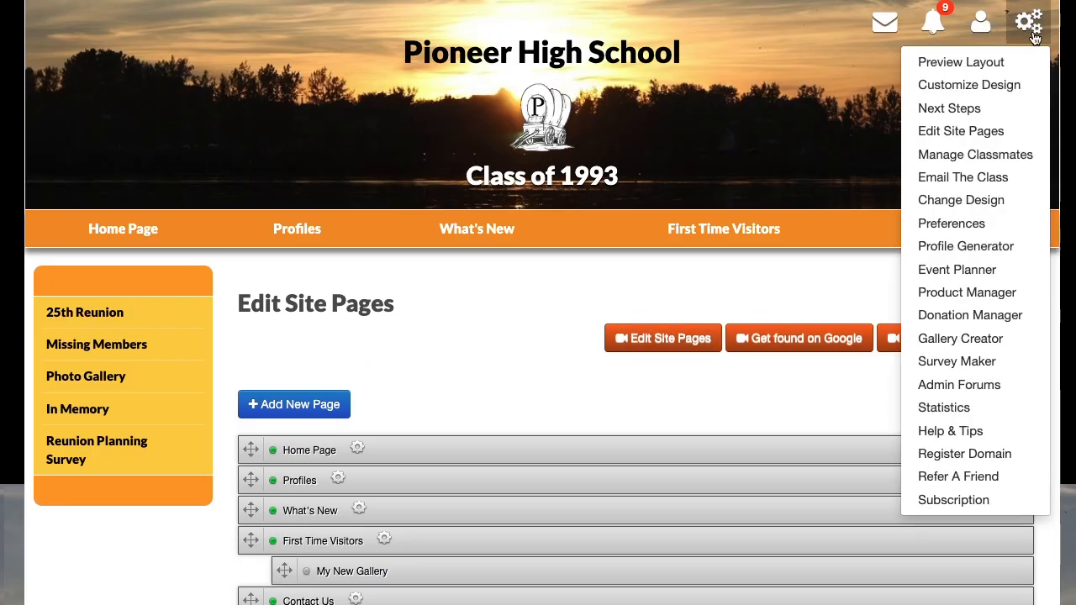
click(928, 341)
scroll(431, 428, down, 10)
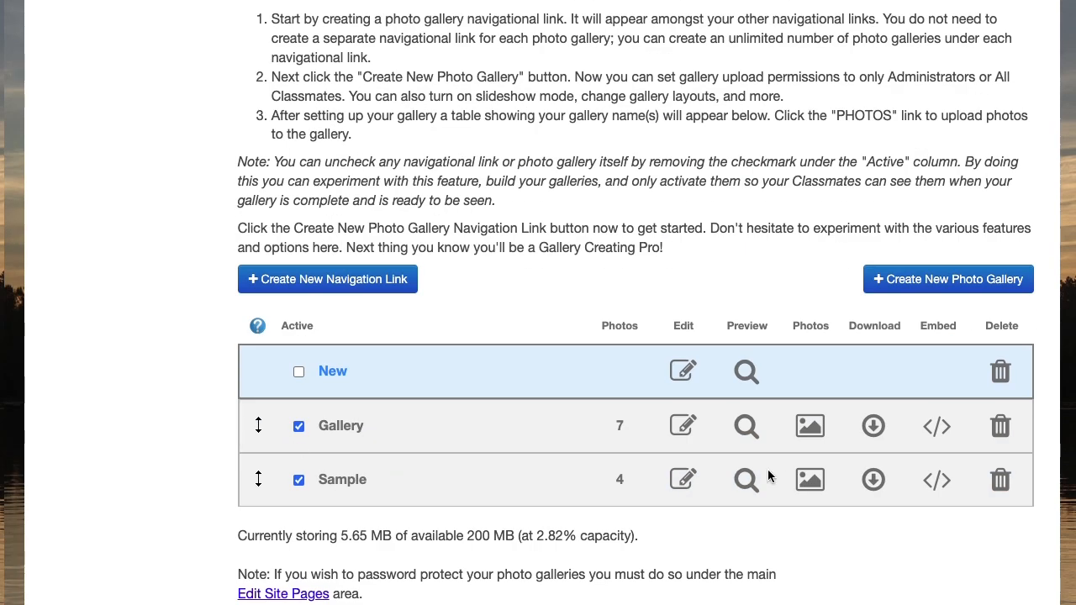
click(810, 479)
scroll(225, 411, down, 6)
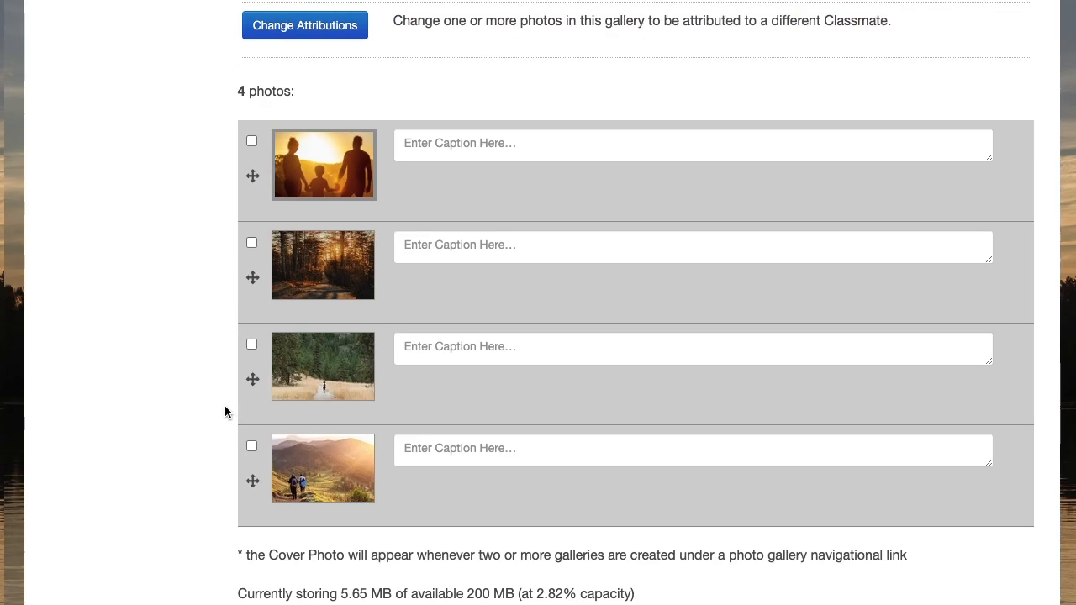
Delete the photo of the walker on the forest trail from the Sample gallery and confirm the deletion.
mouse_move(257, 335)
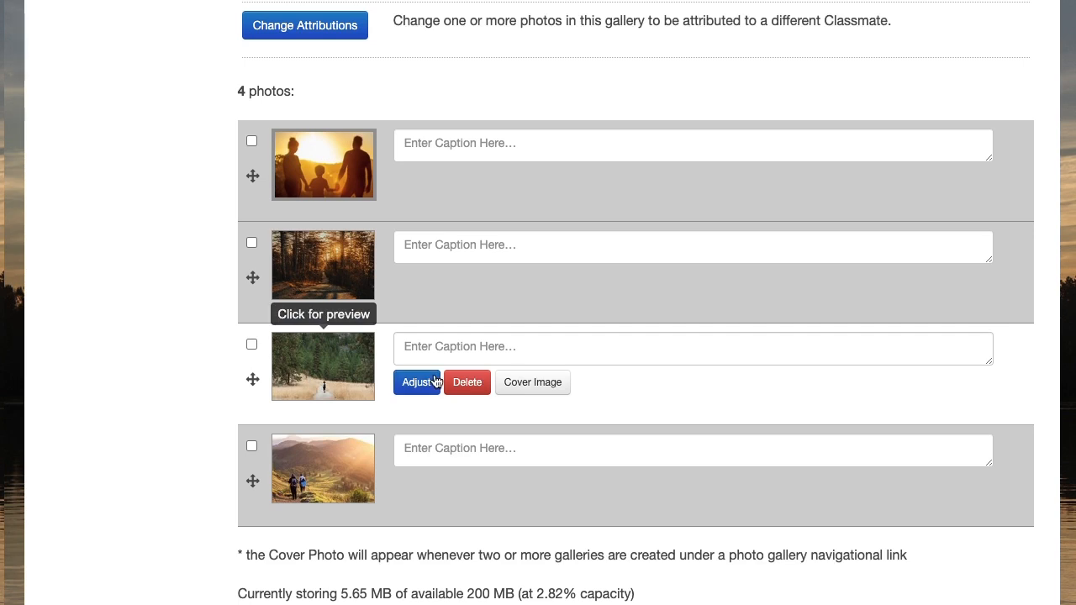
click(468, 384)
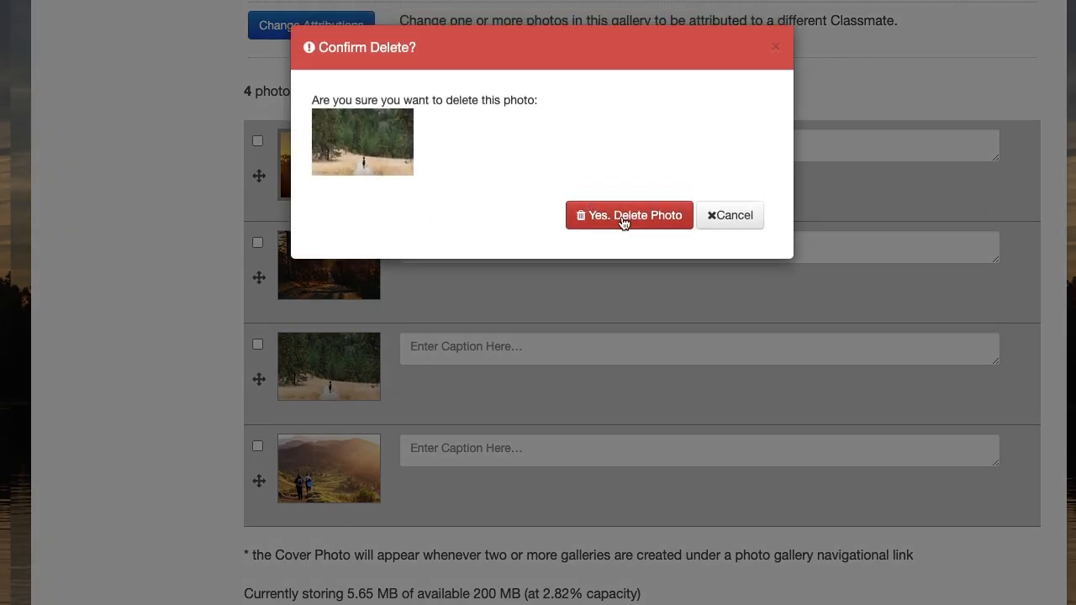
click(616, 216)
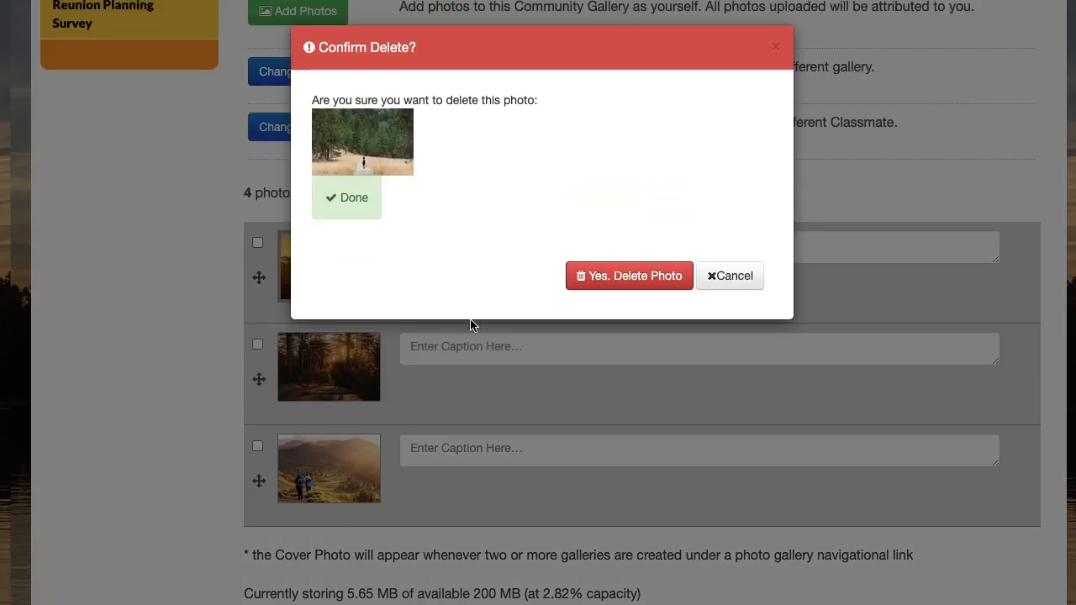
mouse_move(600, 274)
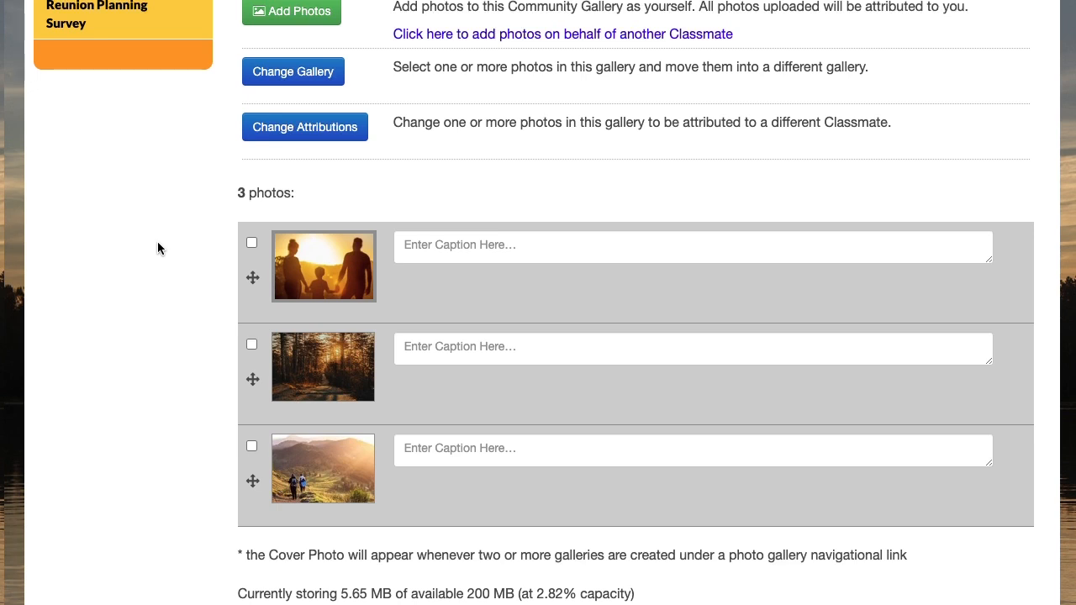
Return to the Edit Site Pages list from the Sample gallery's photo page.
scroll(197, 222, up, 4)
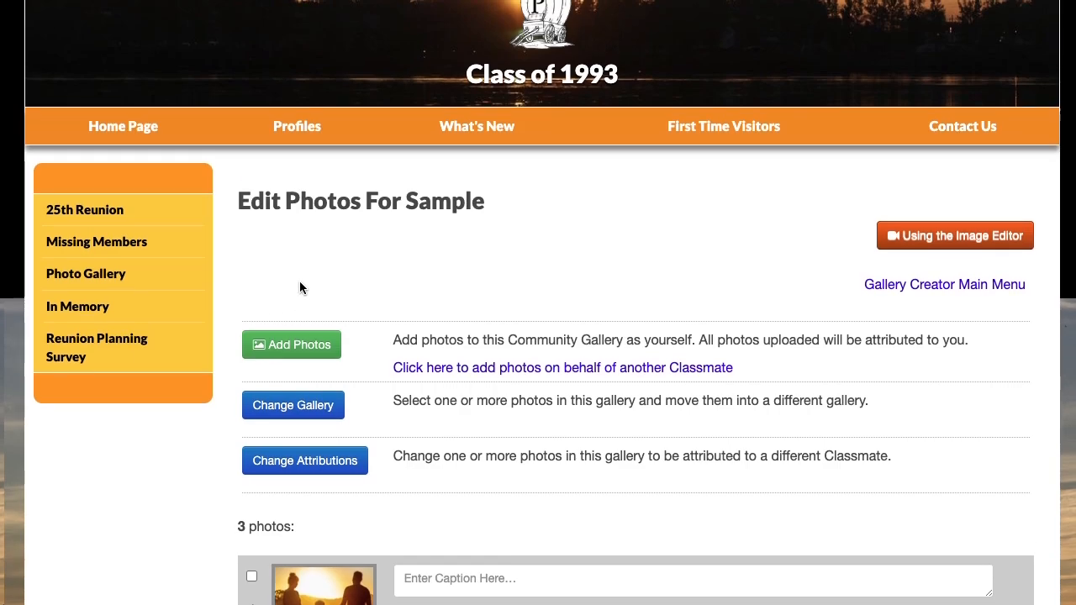
scroll(300, 286, up, 1)
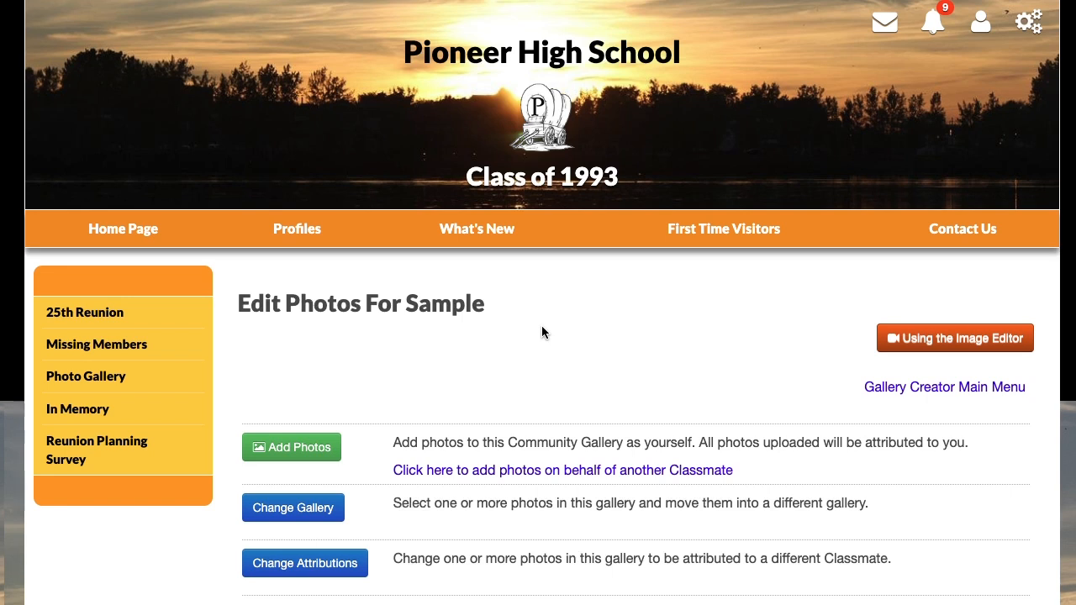
click(1029, 22)
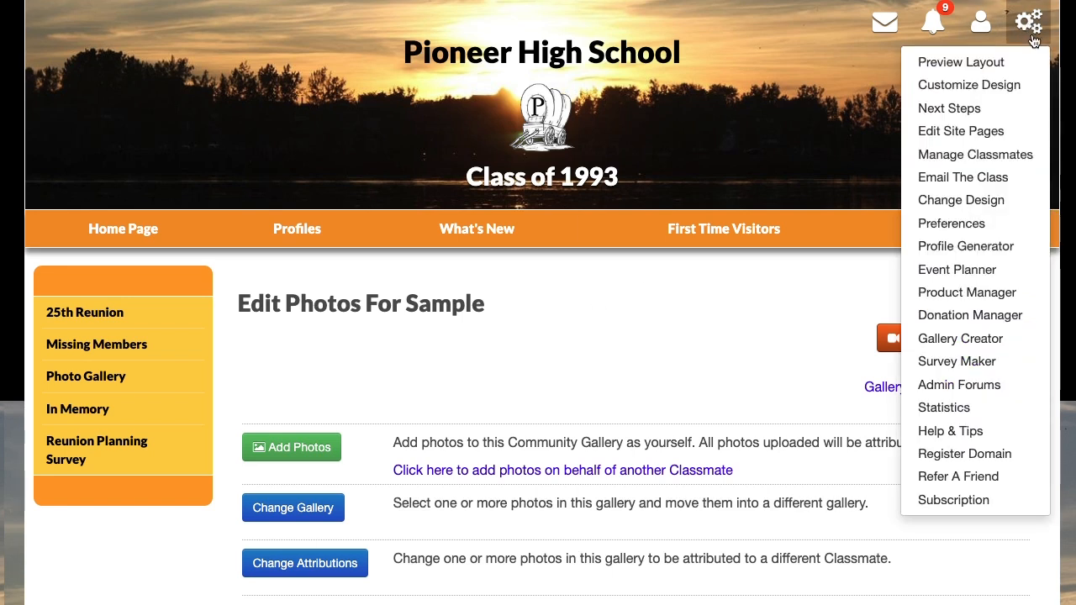
click(954, 133)
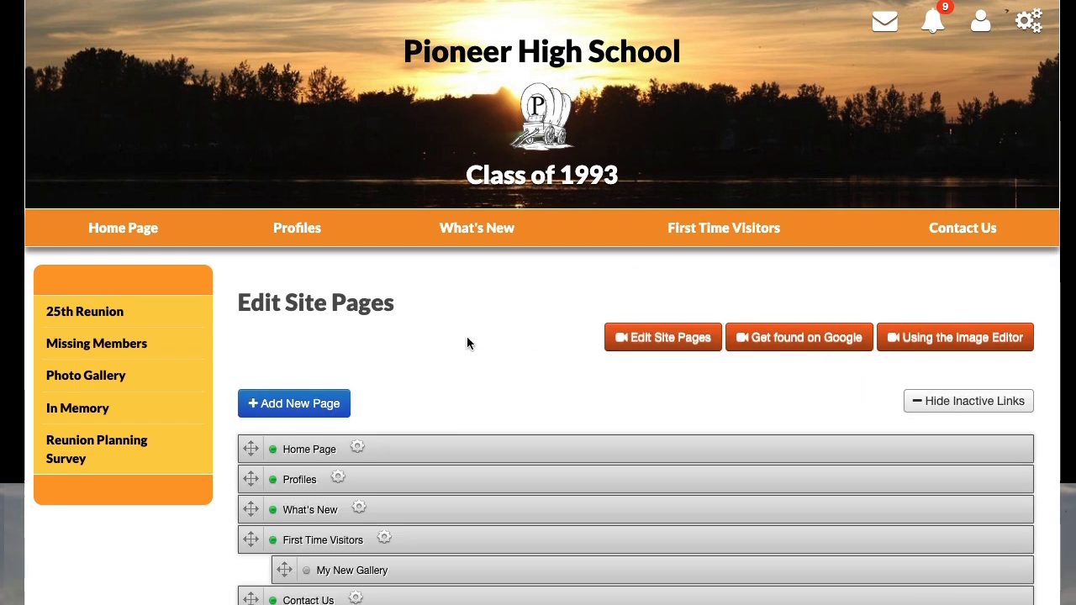
scroll(466, 337, down, 3)
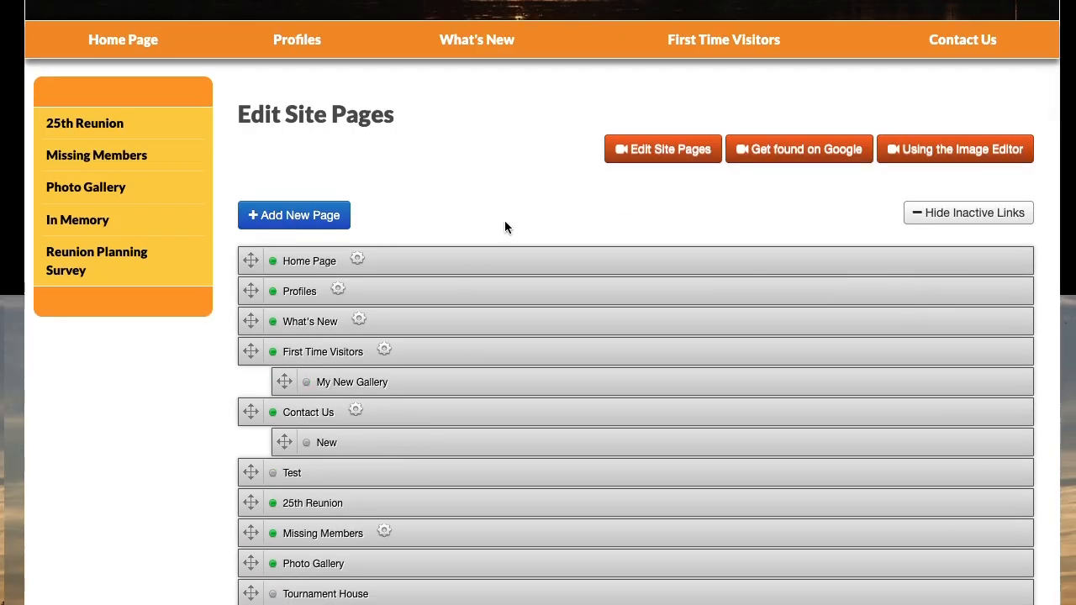